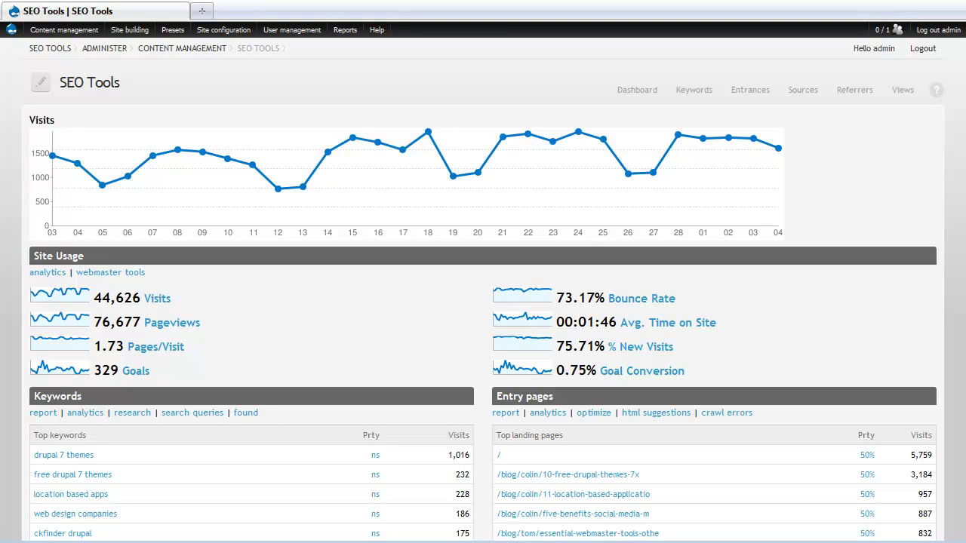
Step: Review the SEO Tools dashboard from the visits chart and site usage down to the map overlay and page views
scroll(483, 281, "down", 4)
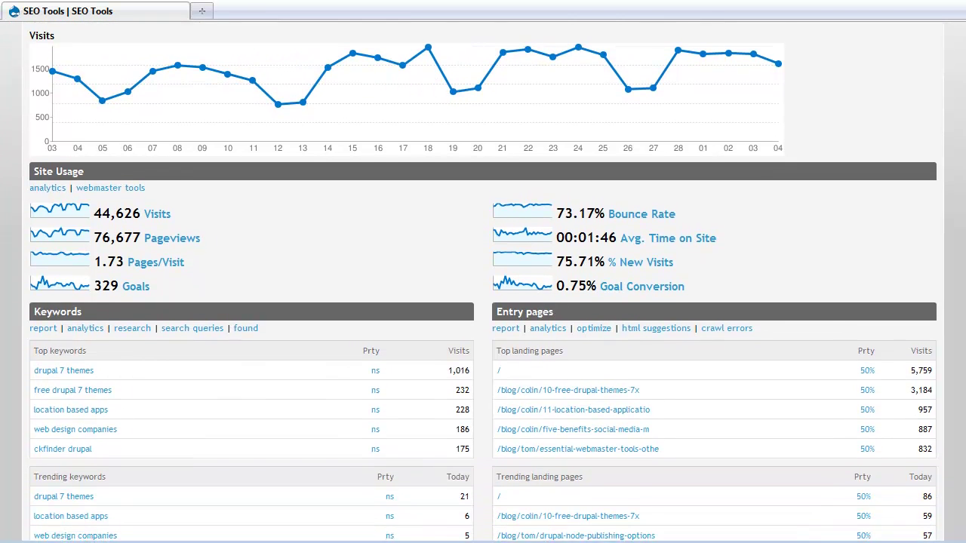
scroll(482, 280, "down", 3)
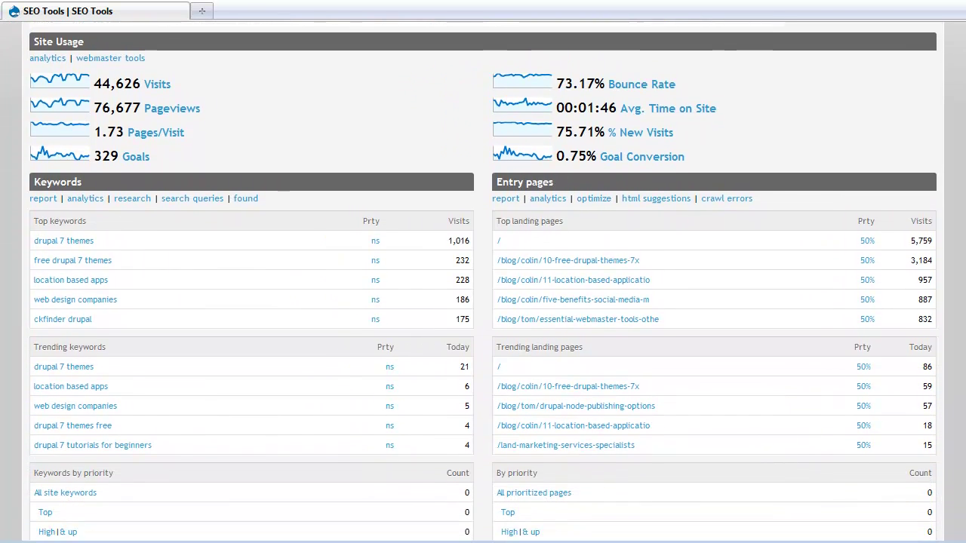
scroll(483, 280, "down", 4)
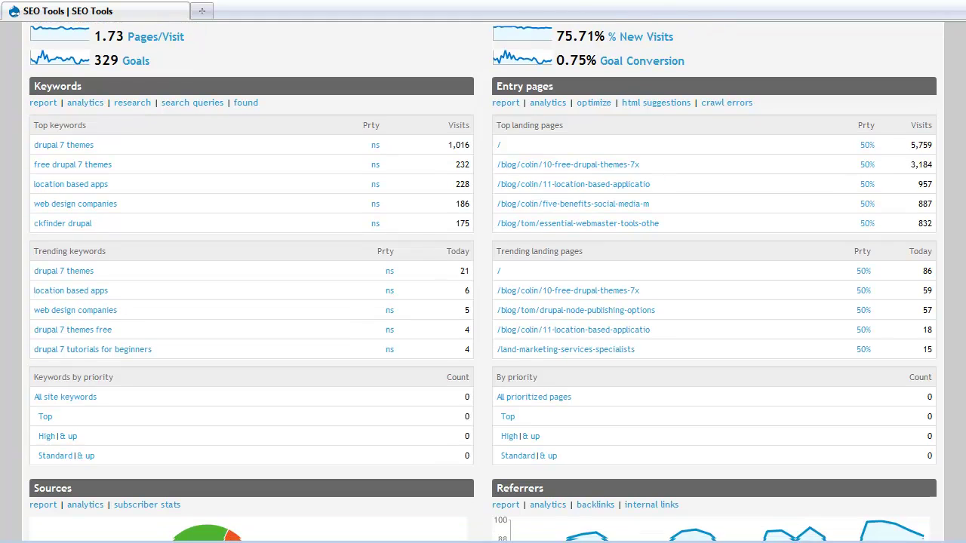
scroll(483, 280, "down", 3)
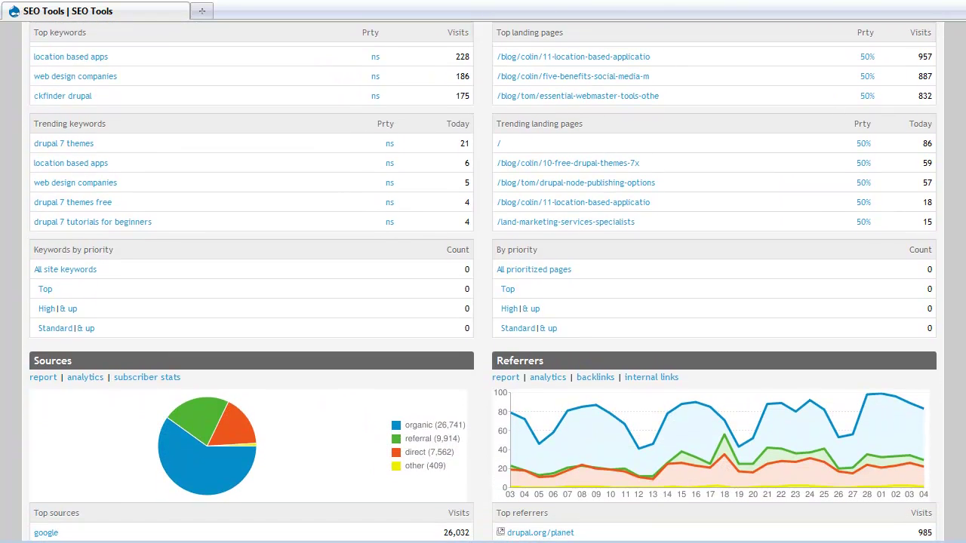
scroll(483, 281, "down", 4)
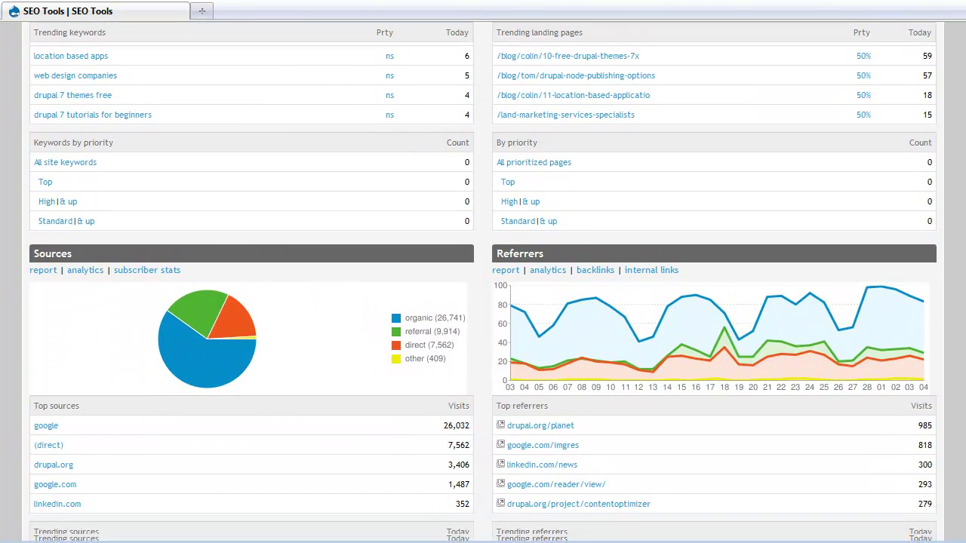
scroll(483, 281, "down", 4)
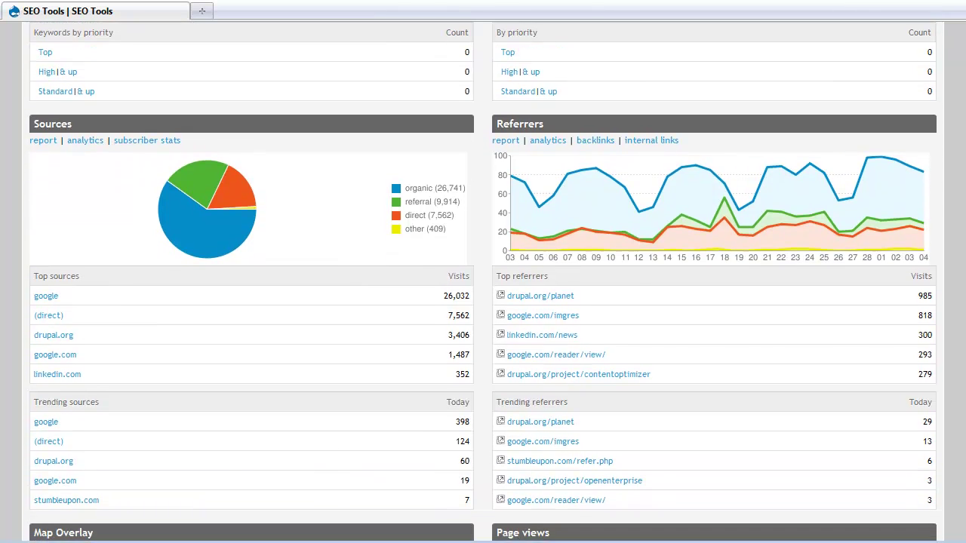
scroll(483, 281, "down", 4)
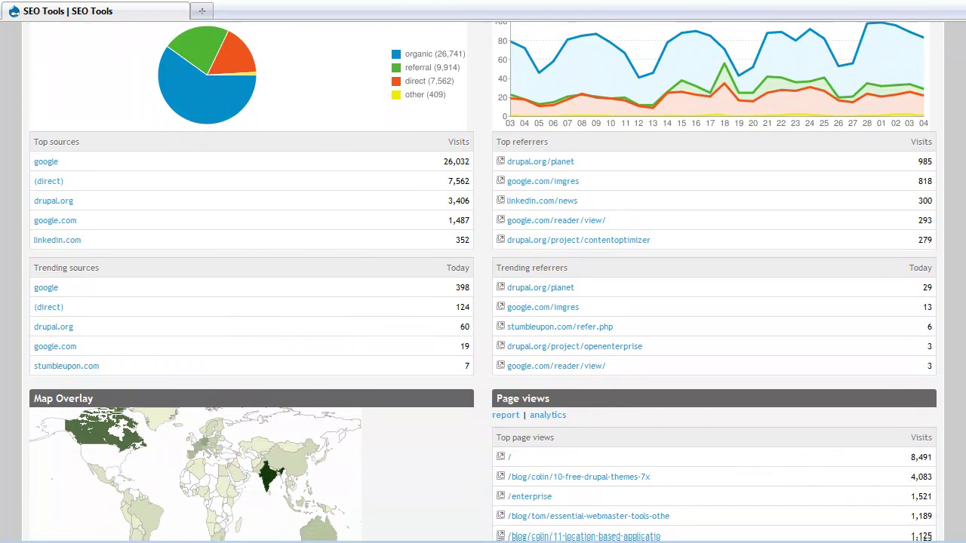
scroll(483, 281, "down", 2)
scroll(482, 281, "up", 20)
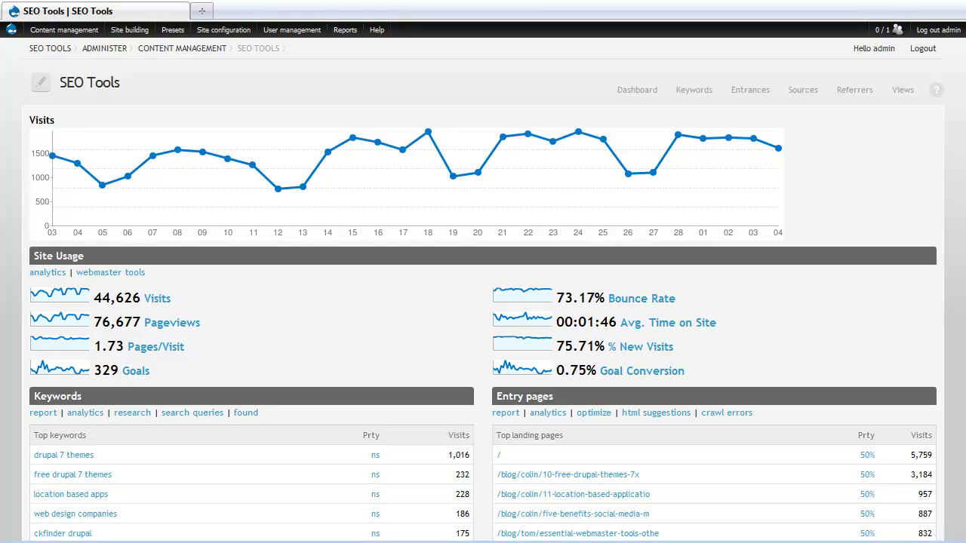
Step: Open the report linked in the dashboard's Keywords section in a separate browser tab and view it
scroll(483, 281, "down", 4)
scroll(483, 280, "down", 1)
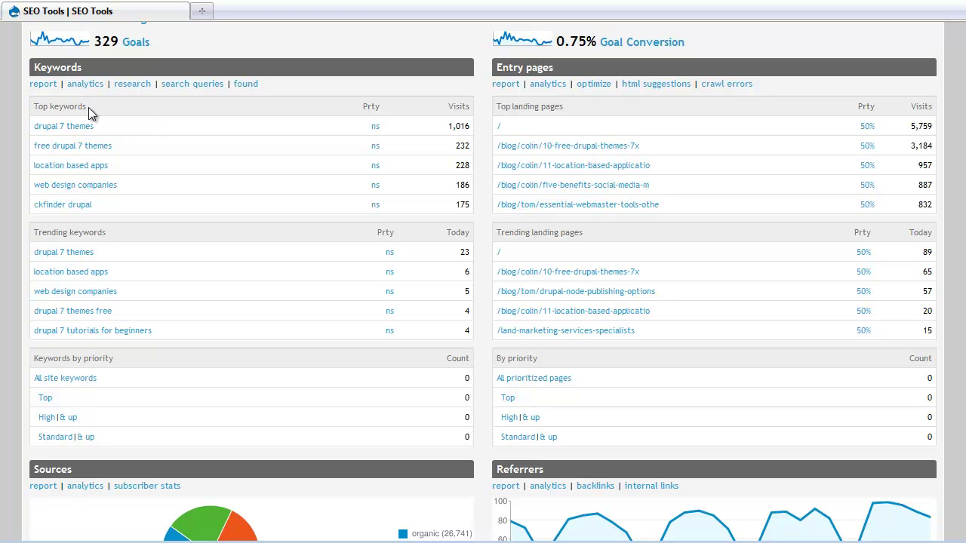
middle_click(42, 85)
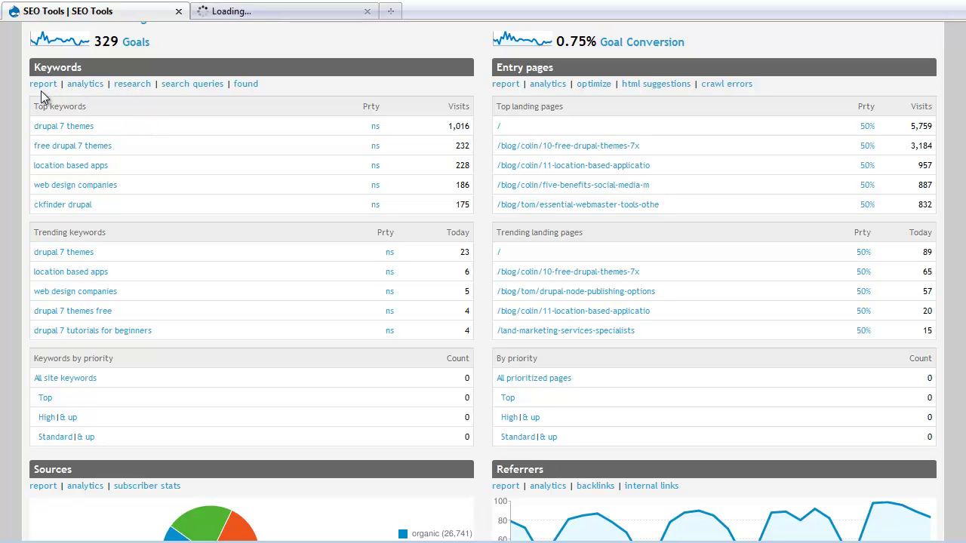
left_click(256, 11)
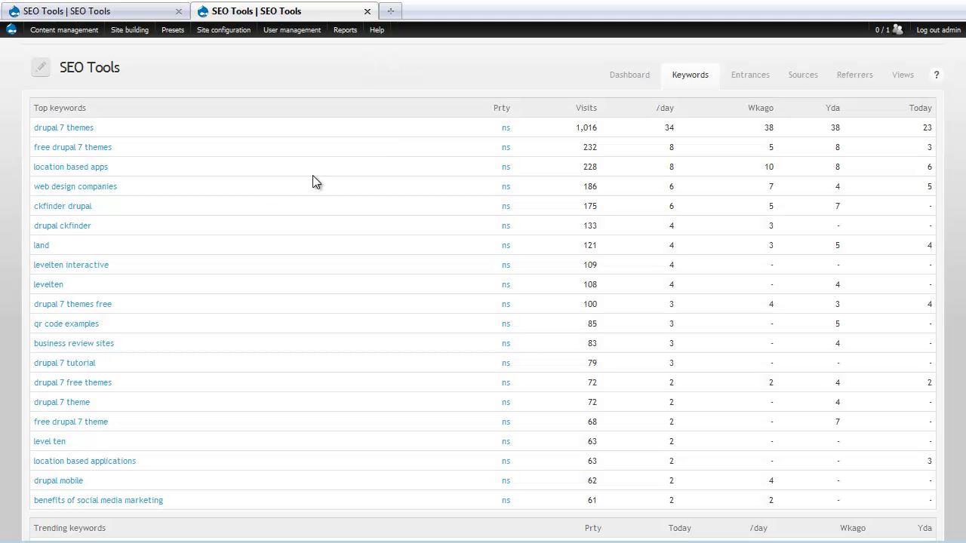
Step: From the dashboard's Keywords section, open the Google Analytics keywords report in its own browser tab
left_click(113, 12)
middle_click(84, 89)
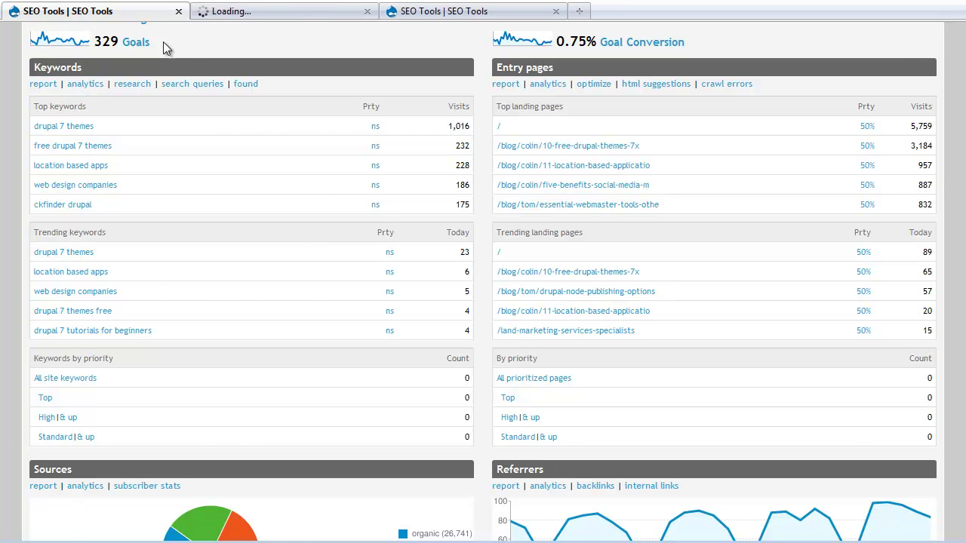
left_click(228, 13)
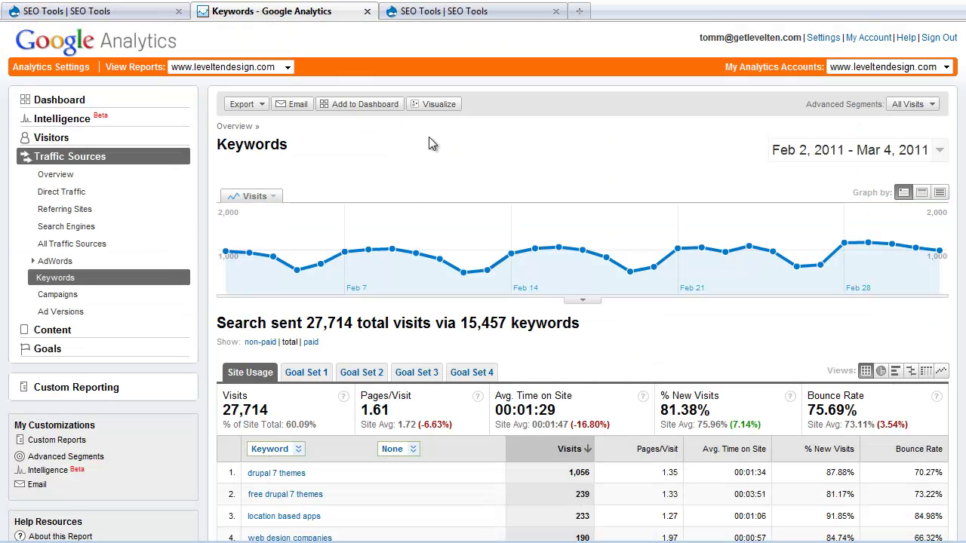
Step: Open keyword research from the dashboard in its own browser tab and run it for "location based applications"
left_click(113, 12)
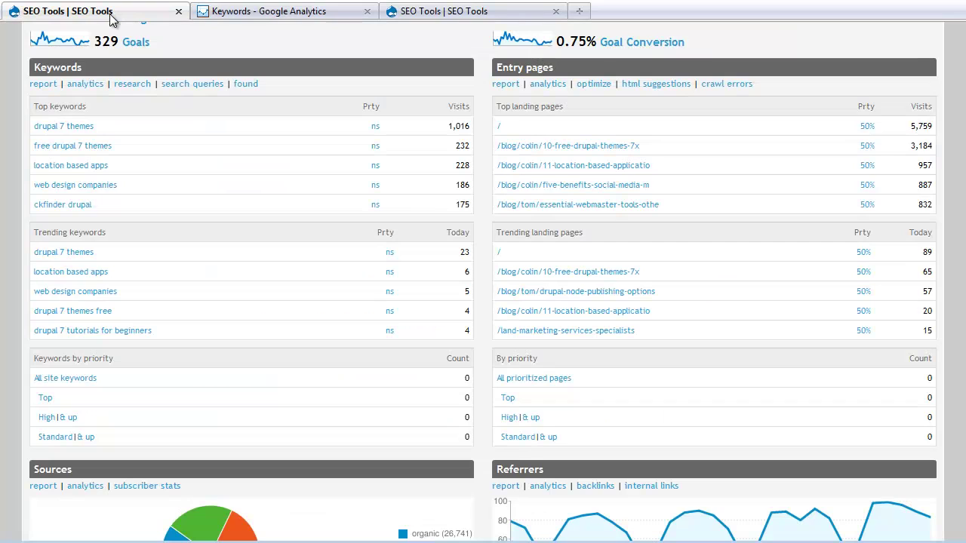
middle_click(132, 84)
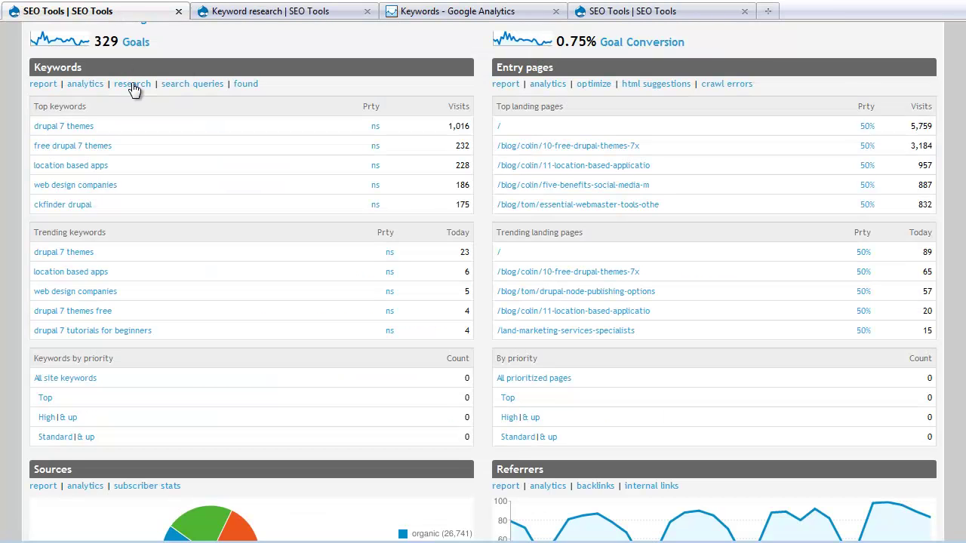
left_click(235, 15)
left_click(241, 148)
type("l")
left_click(162, 166)
left_click(359, 126)
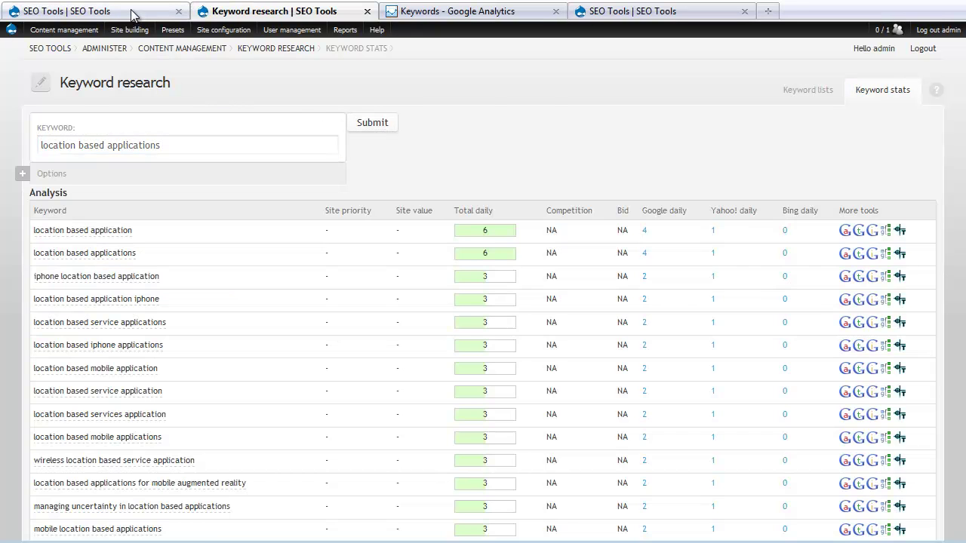
Step: From the dashboard's Keywords section, open the Google Webmaster Tools search queries page and view it
left_click(133, 14)
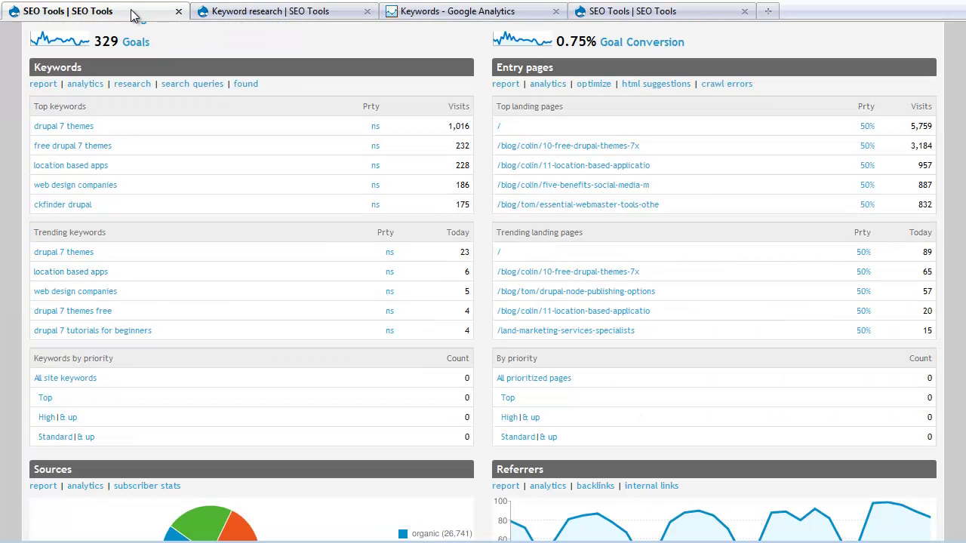
middle_click(172, 87)
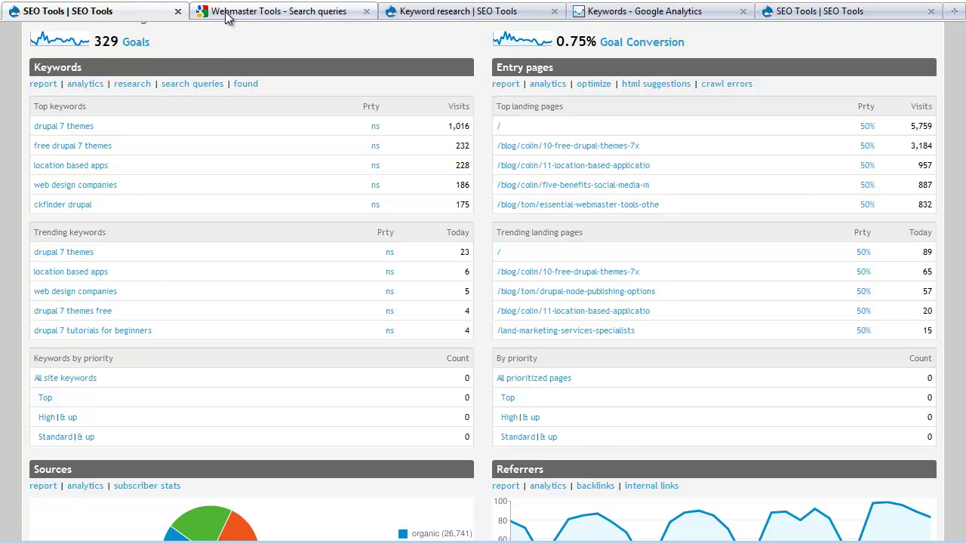
left_click(227, 19)
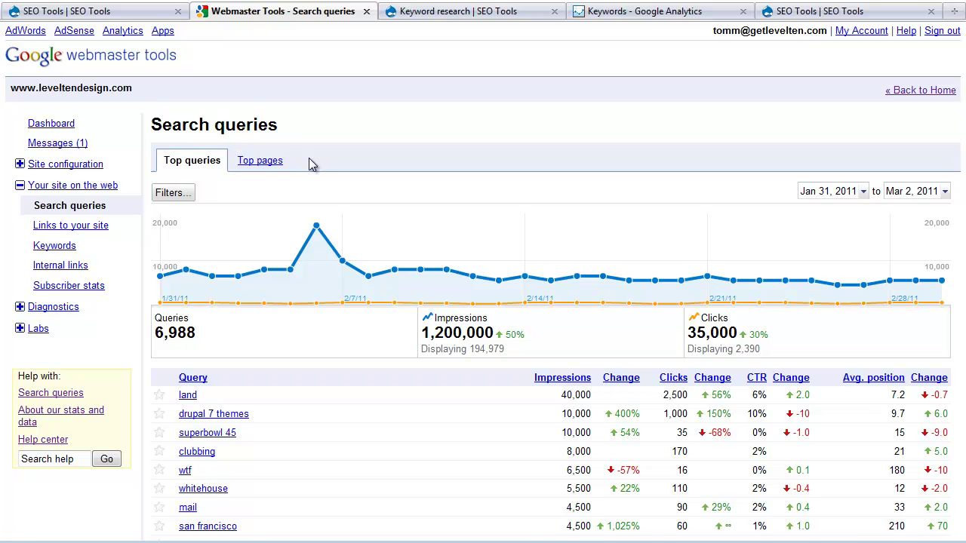
Step: View the keywords Google found on the site in Webmaster Tools, opened from the dashboard, and return to the dashboard
left_click(132, 13)
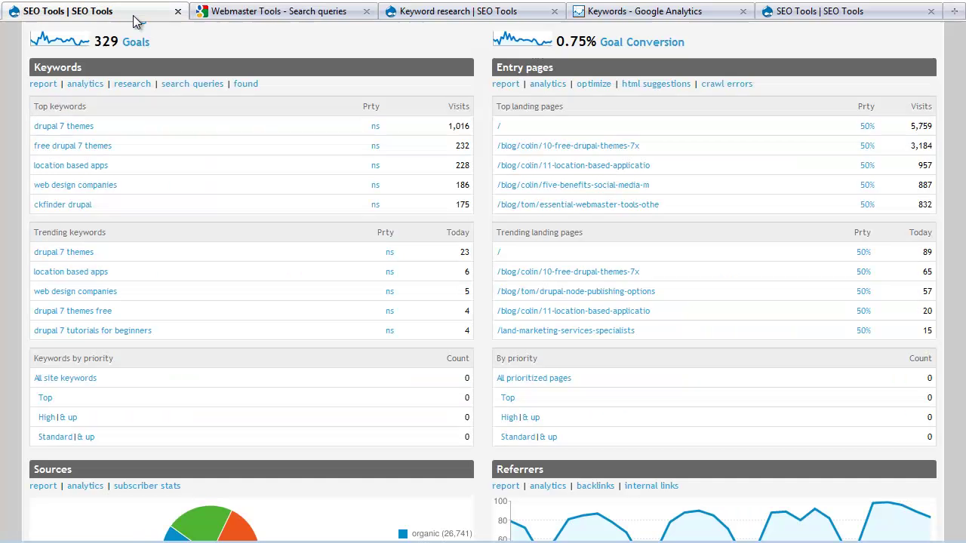
left_click(245, 86)
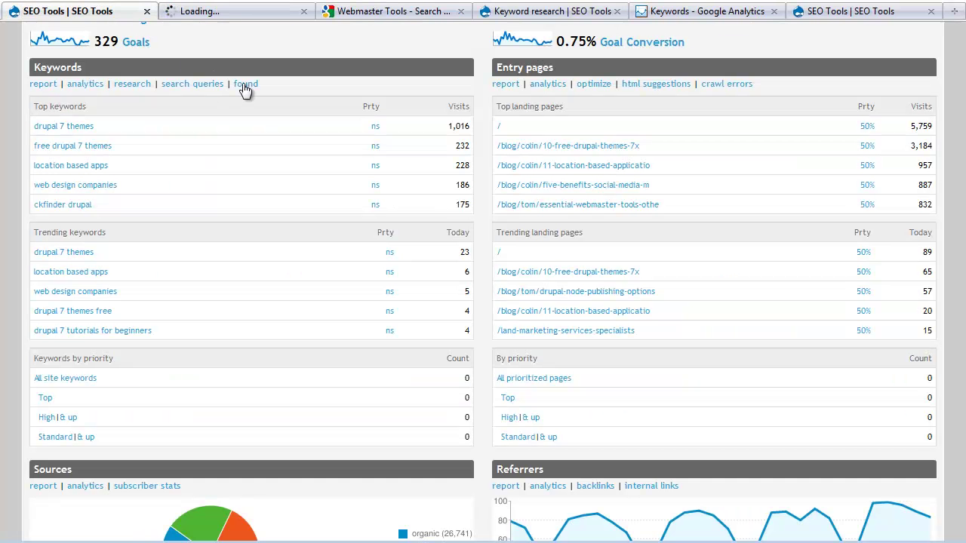
left_click(227, 15)
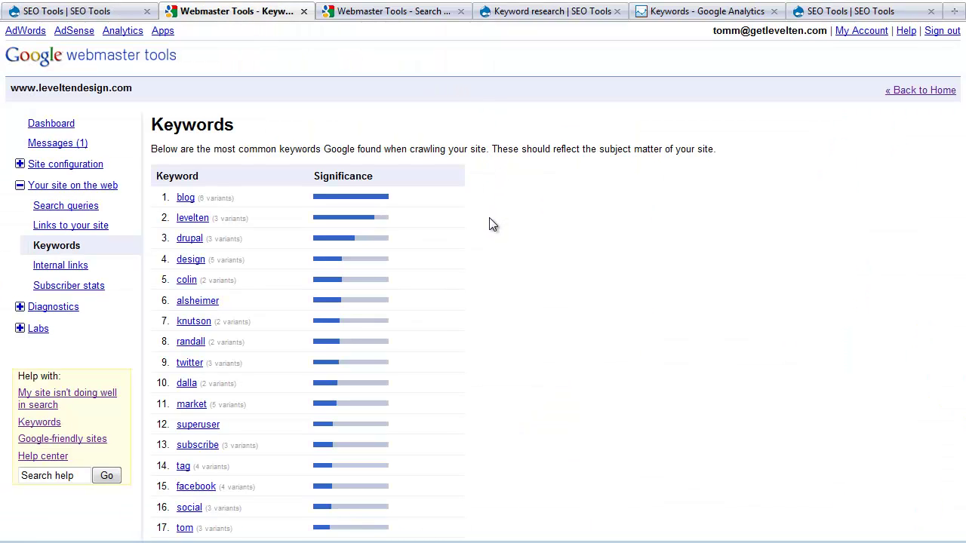
left_click(97, 12)
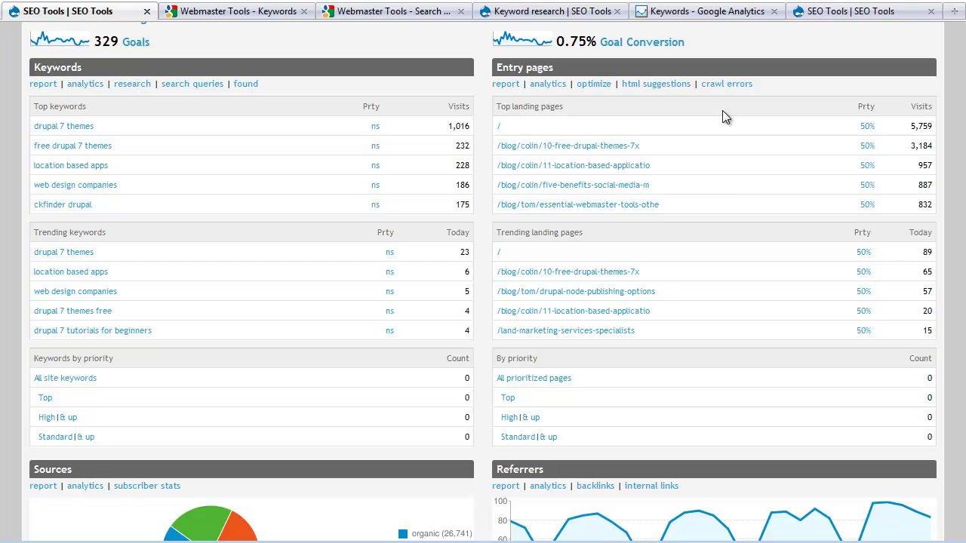
scroll(731, 209, "down", 2)
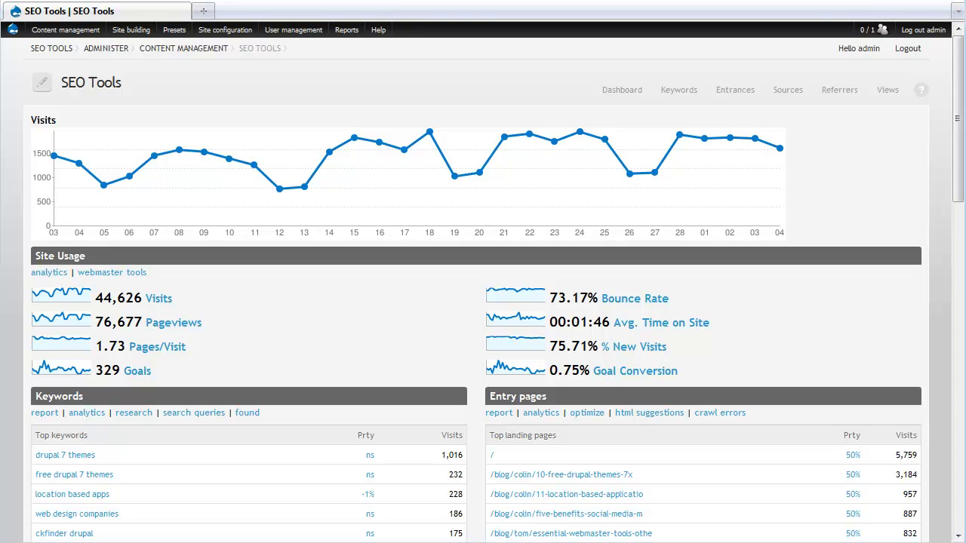
Step: Open keyword research from the dashboard and get the keyword stats for "location based applications"
left_click(145, 413)
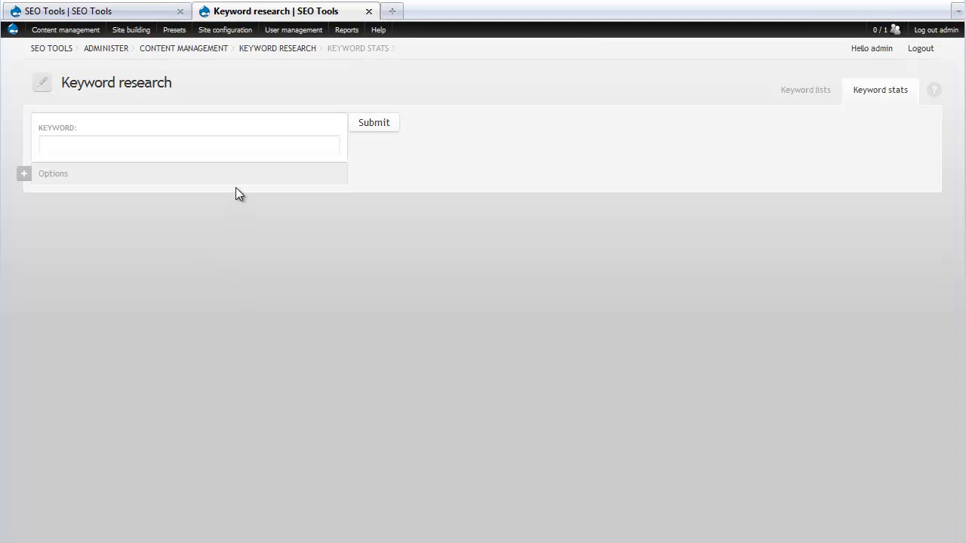
left_click(195, 142)
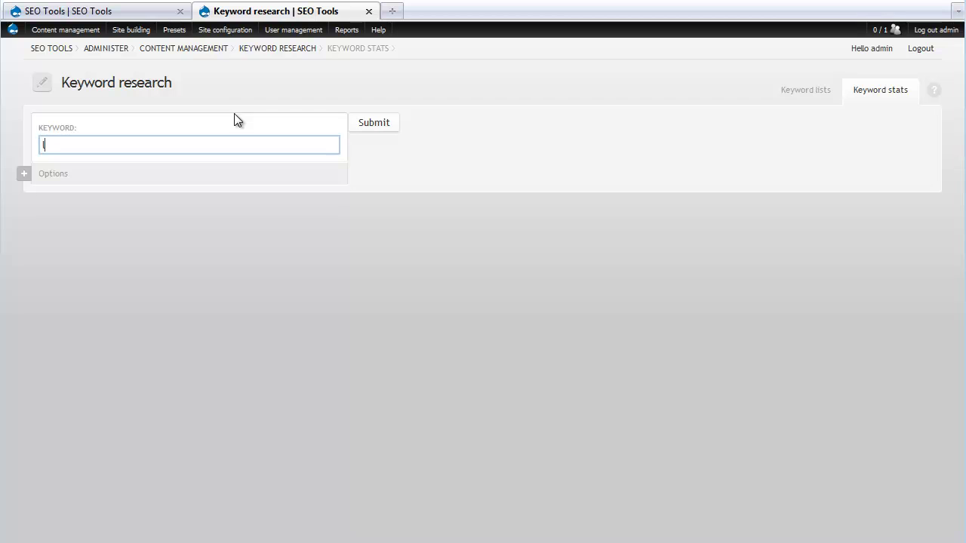
type("l")
key("Down")
key("Return")
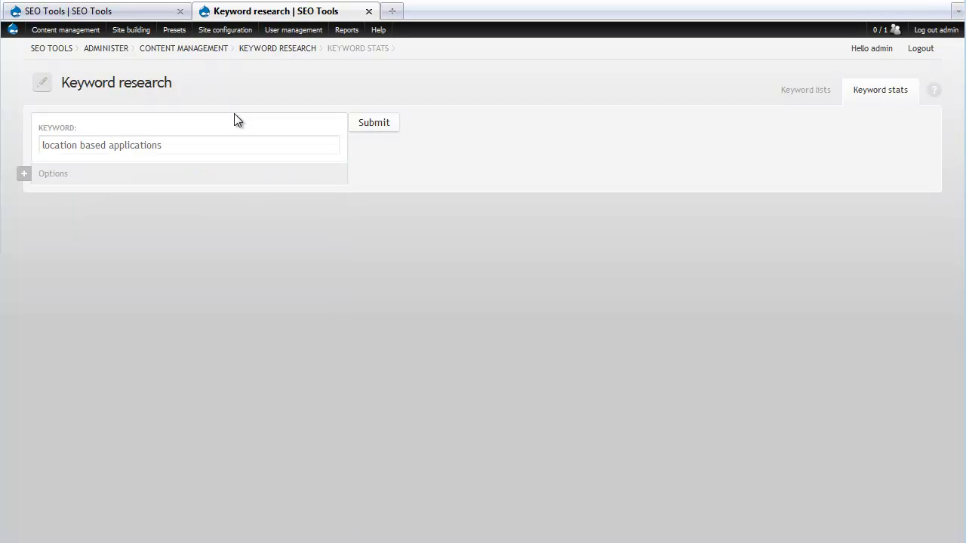
left_click(364, 124)
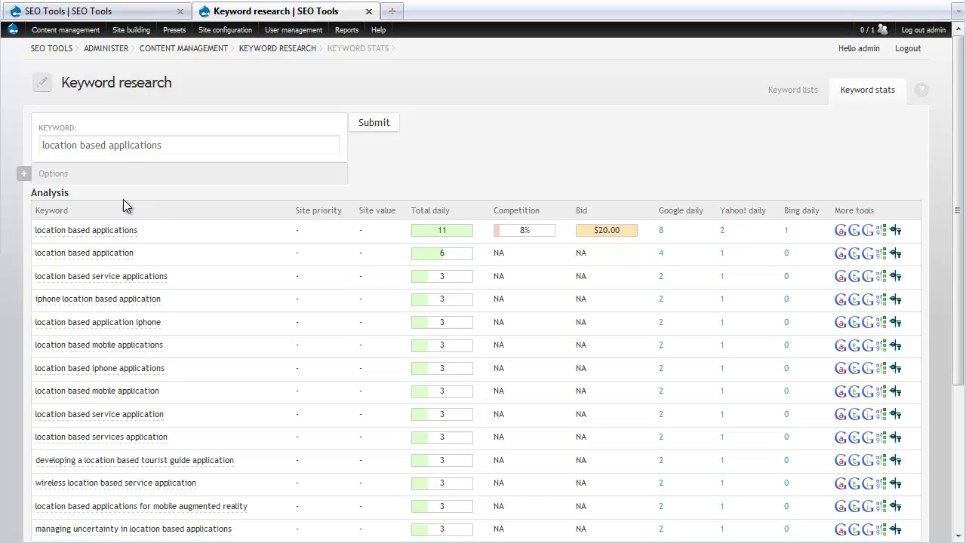
Step: Set the site priority to High for "location based applications" and "location based application", and to Standard for "iphone location based application"
mouse_move(56, 220)
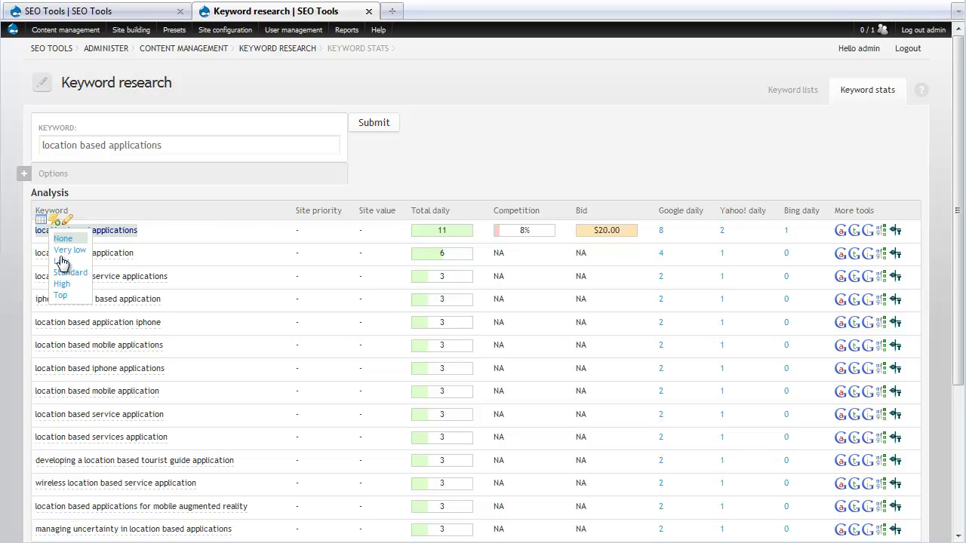
left_click(61, 283)
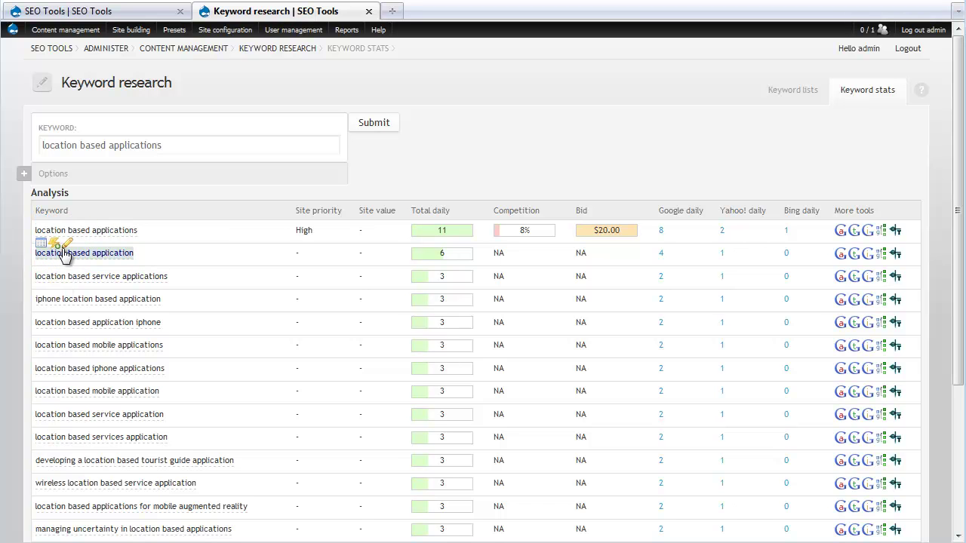
mouse_move(55, 245)
left_click(62, 307)
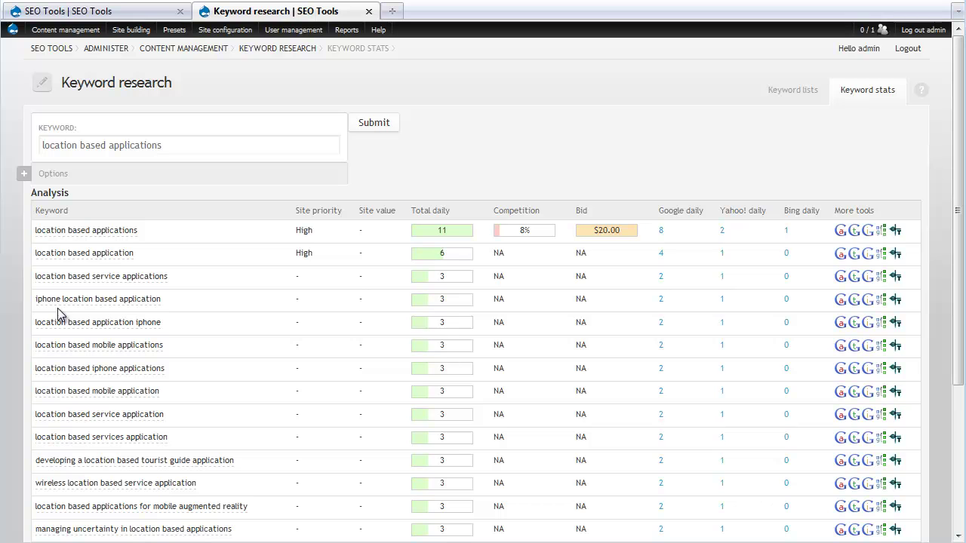
mouse_move(56, 291)
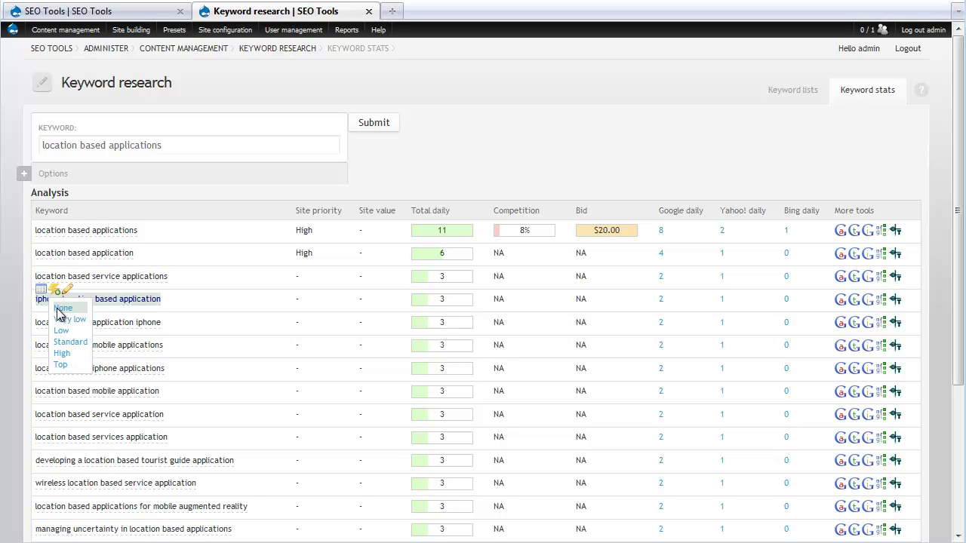
left_click(61, 345)
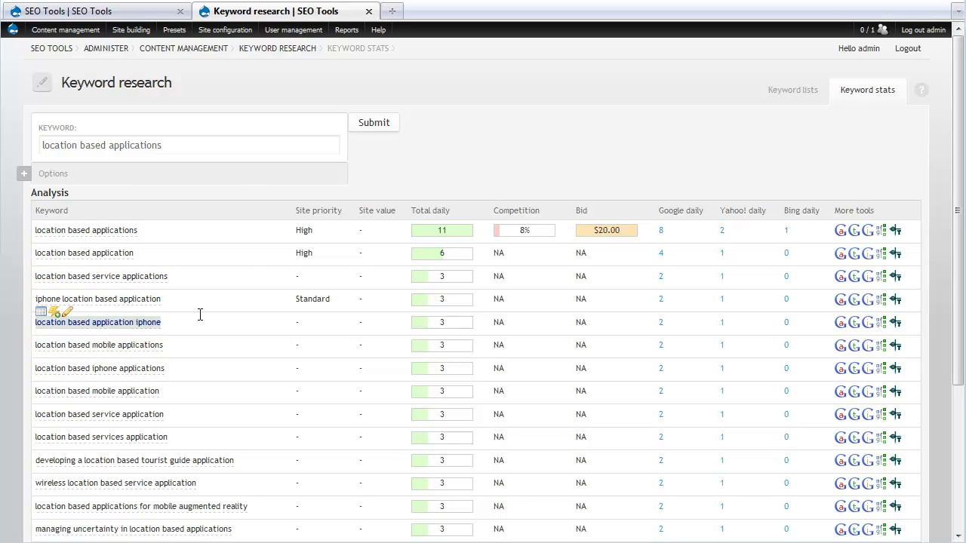
Step: Change the researched keyword to "location based apps" and get its keyword stats
left_click(176, 144)
left_click_drag(189, 144, 125, 143)
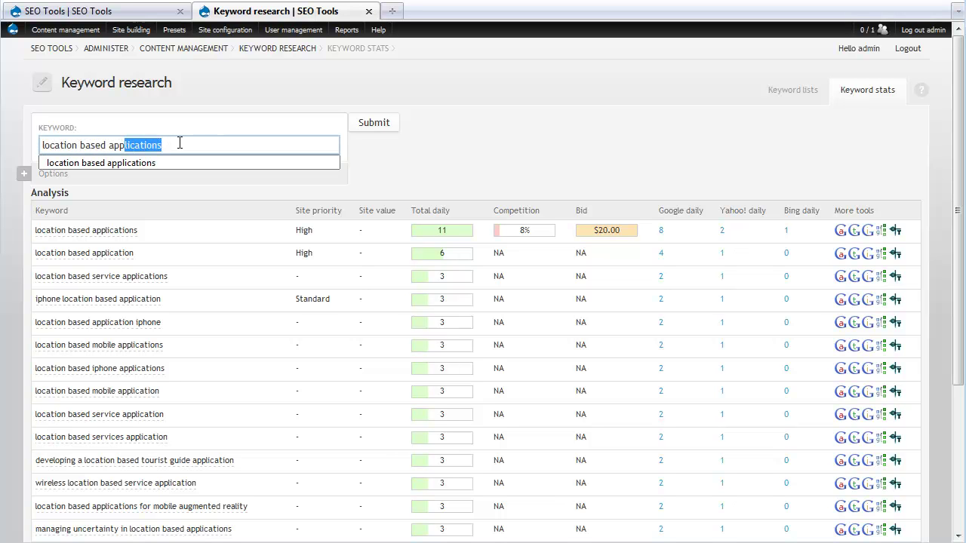
type("s")
key("Return")
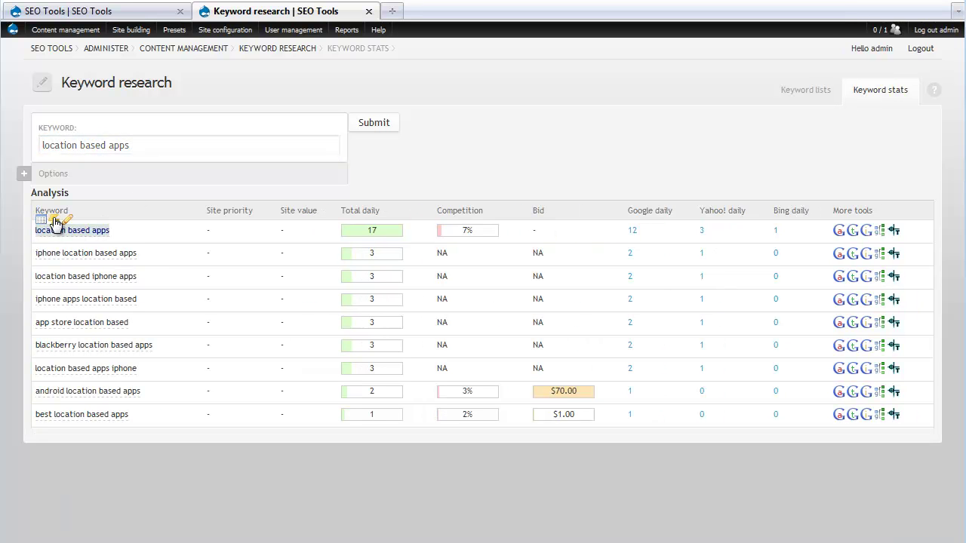
Step: Set the site priority to High for the keywords "location based apps" and "iphone location based apps"
left_click(54, 219)
left_click(62, 284)
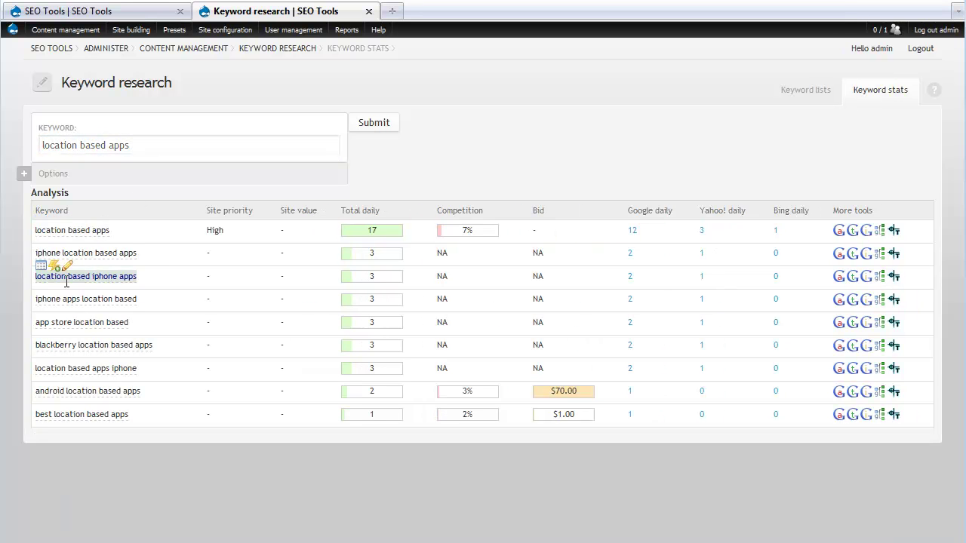
left_click(55, 244)
left_click(64, 305)
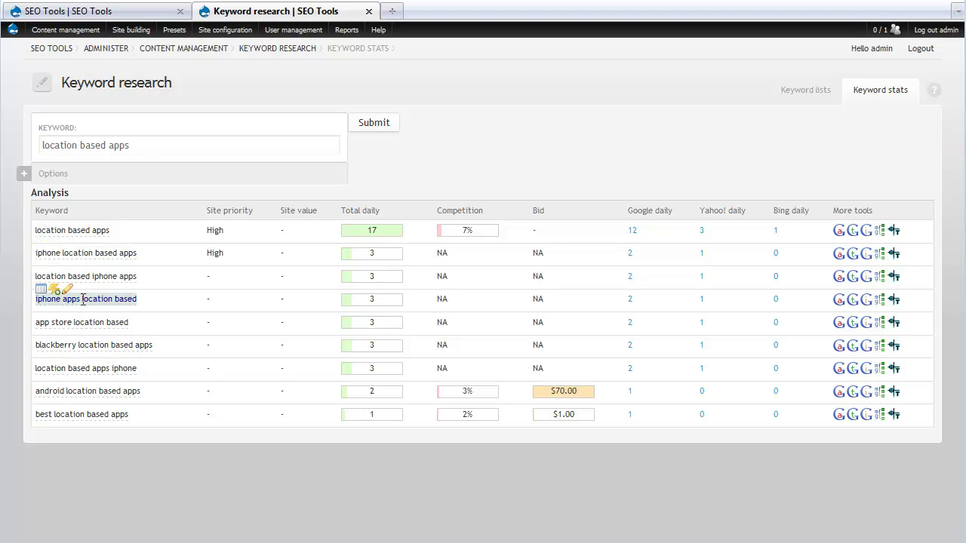
left_click(56, 290)
Step: Get the keyword stats for "app store location based" from the analysis results
mouse_move(42, 323)
left_click(41, 313)
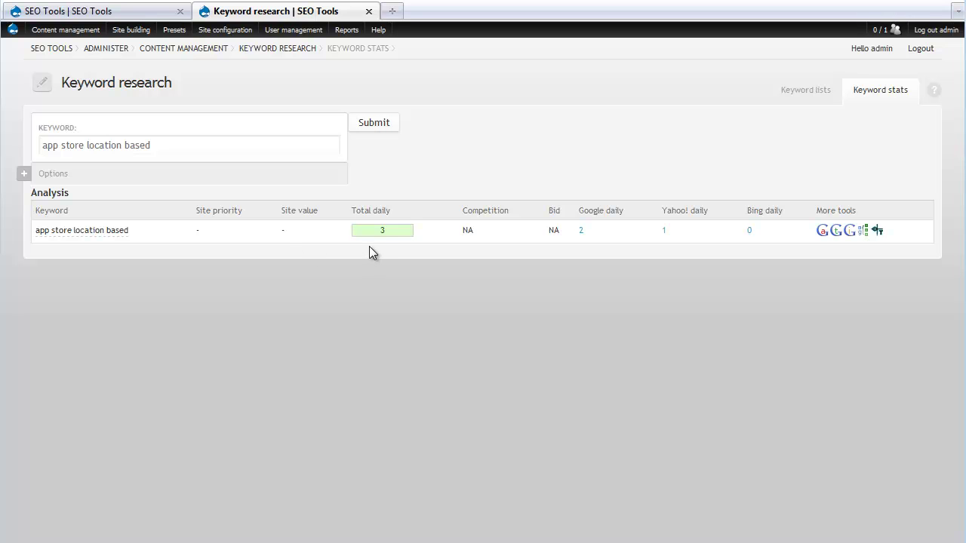
Step: View the list of all keywords, and narrow it to the site keywords to check their priorities
left_click(793, 93)
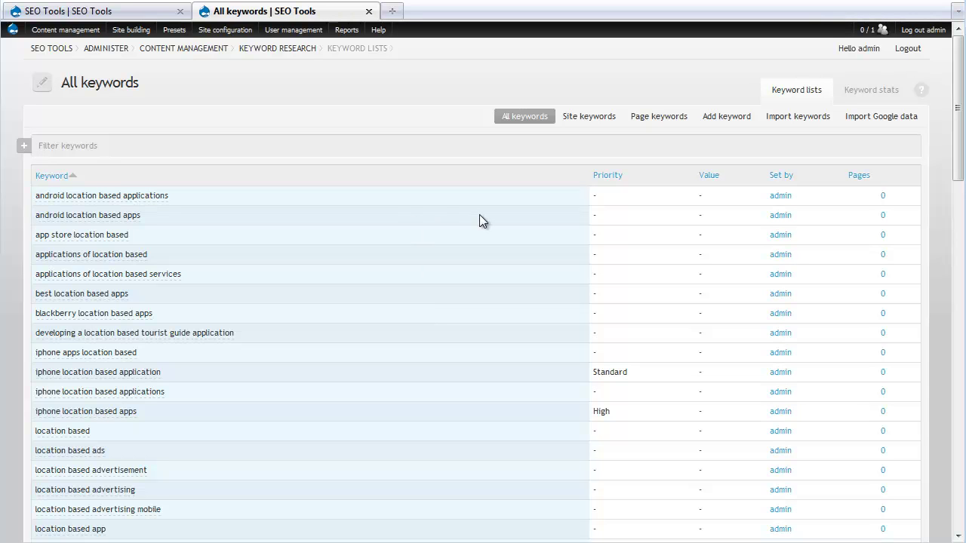
left_click(575, 120)
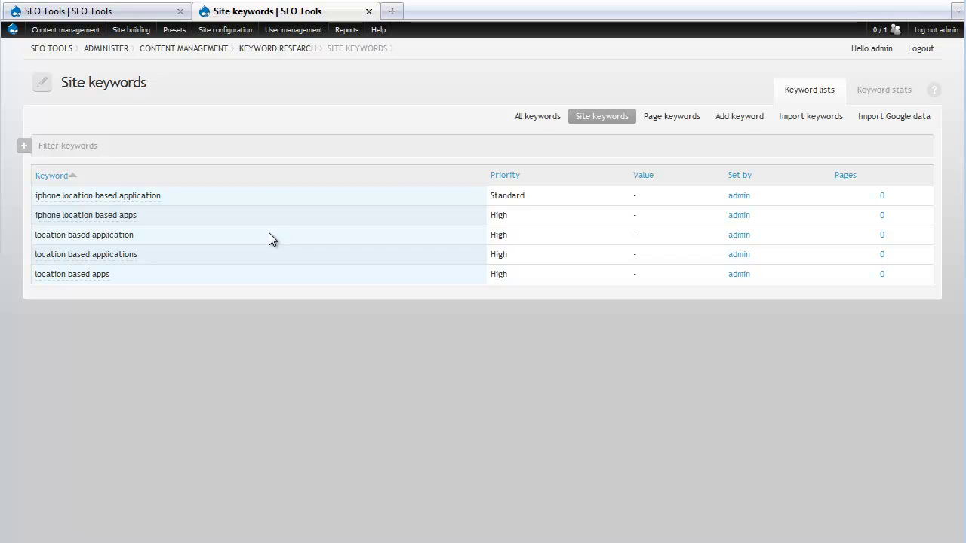
left_click_drag(112, 276, 33, 278)
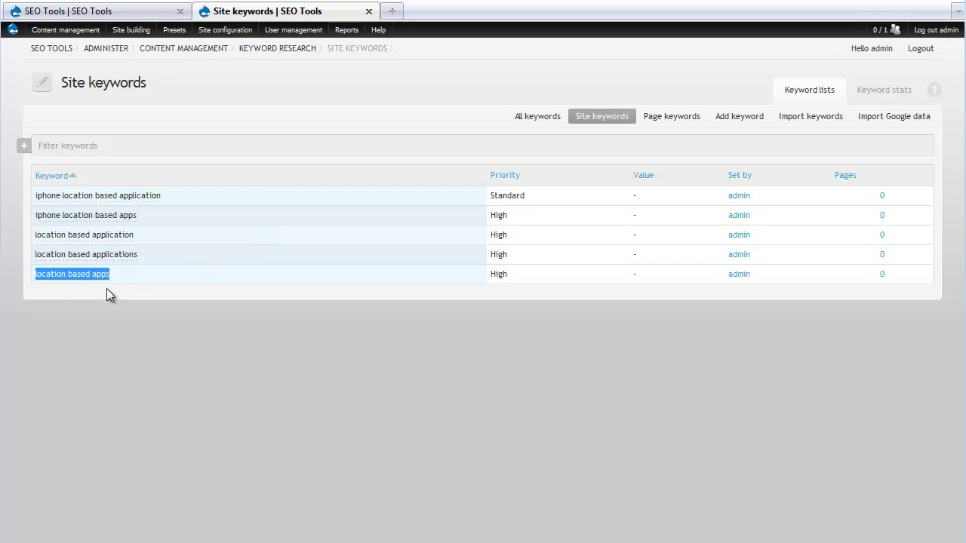
Step: Start creating a new blog entry
mouse_move(68, 34)
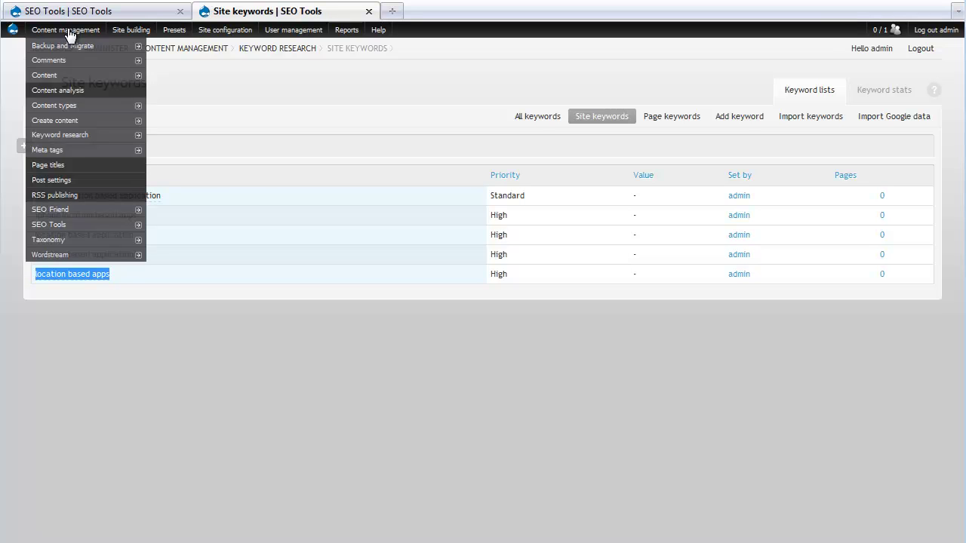
mouse_move(67, 123)
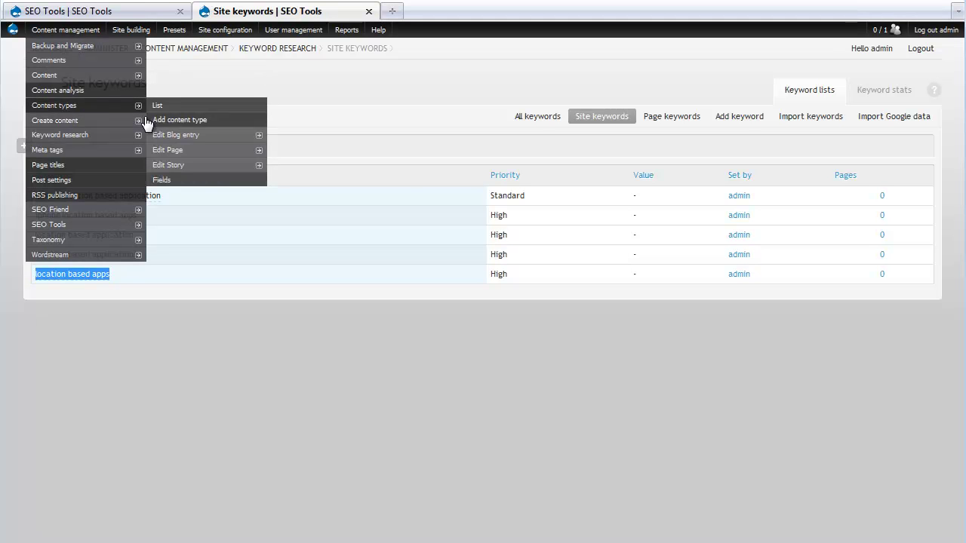
left_click(160, 120)
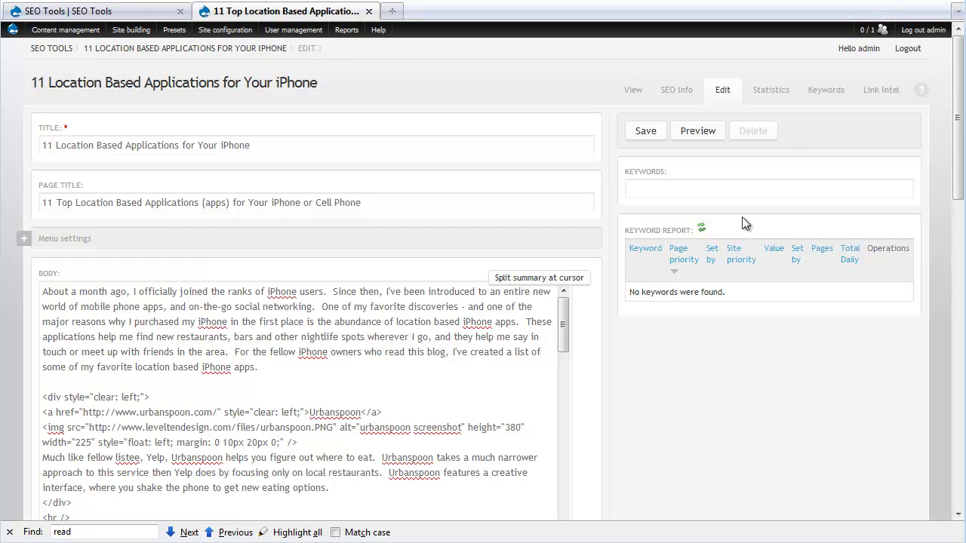
Step: Enter the keywords "location based apps, location based applications" for the blog entry and refresh its keyword report
left_click(685, 186)
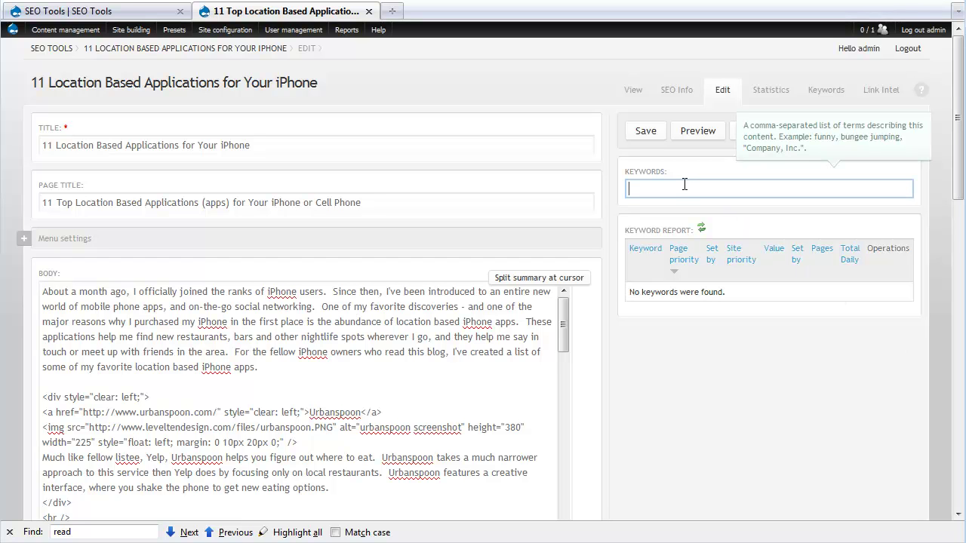
type("location based apps, location based applicat")
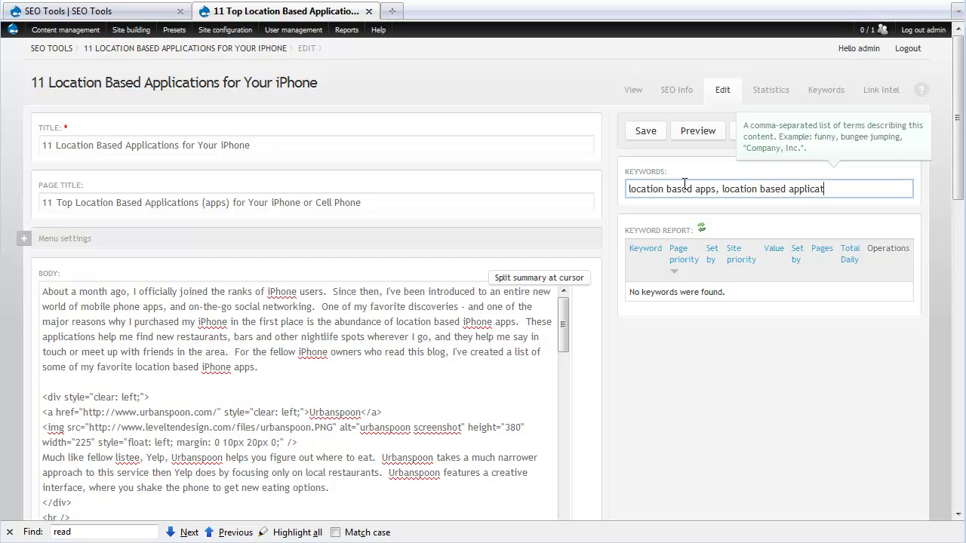
type("ions")
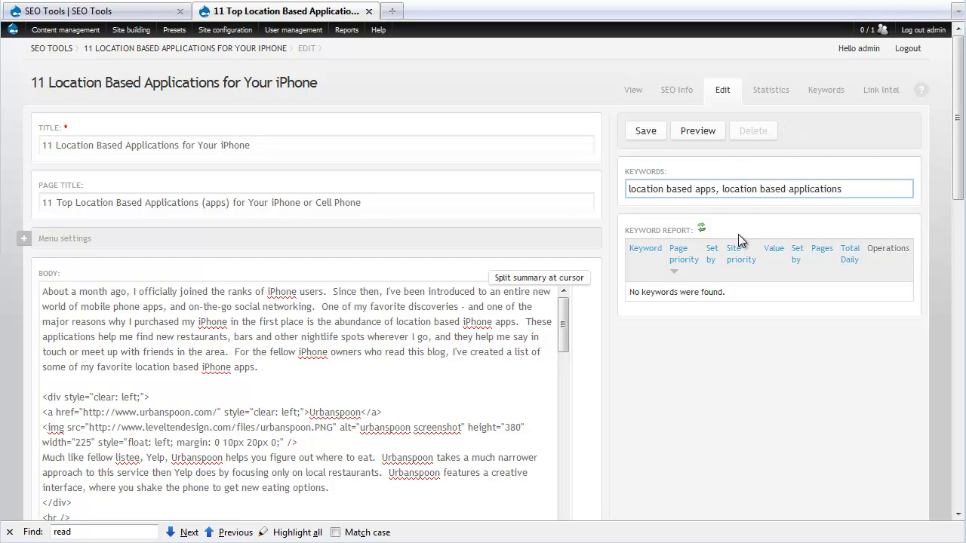
left_click(701, 228)
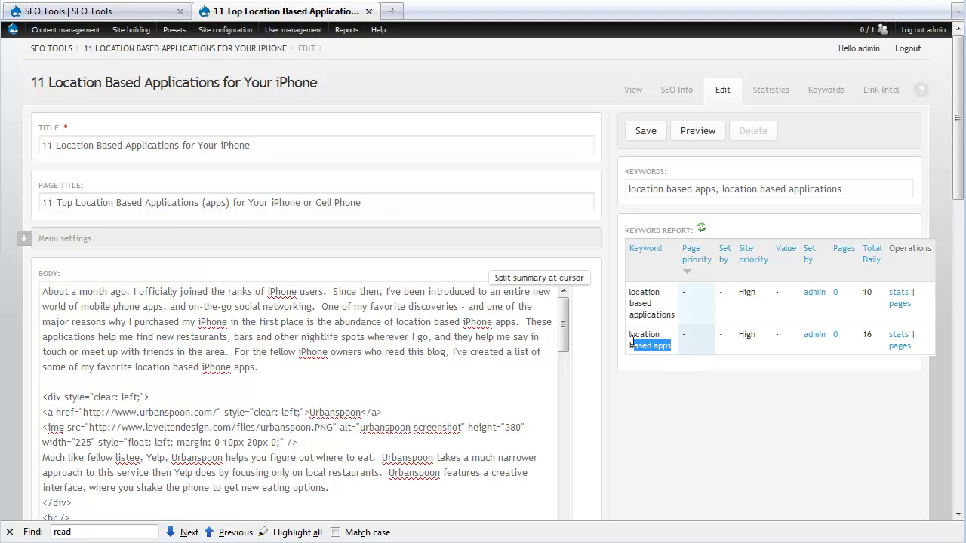
left_click_drag(630, 341, 625, 336)
left_click(604, 340)
Step: Set the Quick SEO targeted keyword phrase to "location based apps" and analyze the content with all analyzers enabled
scroll(604, 339, "down", 10)
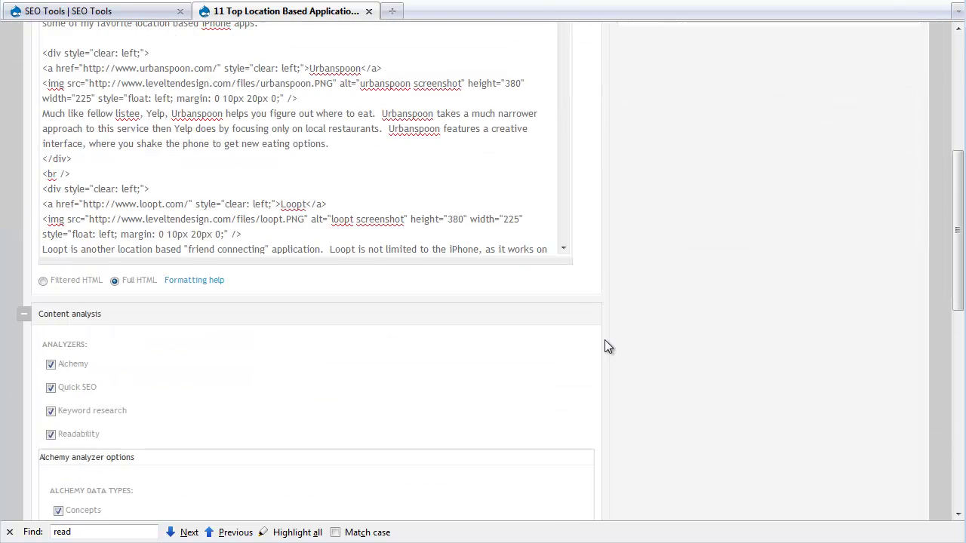
scroll(604, 344, "down", 2)
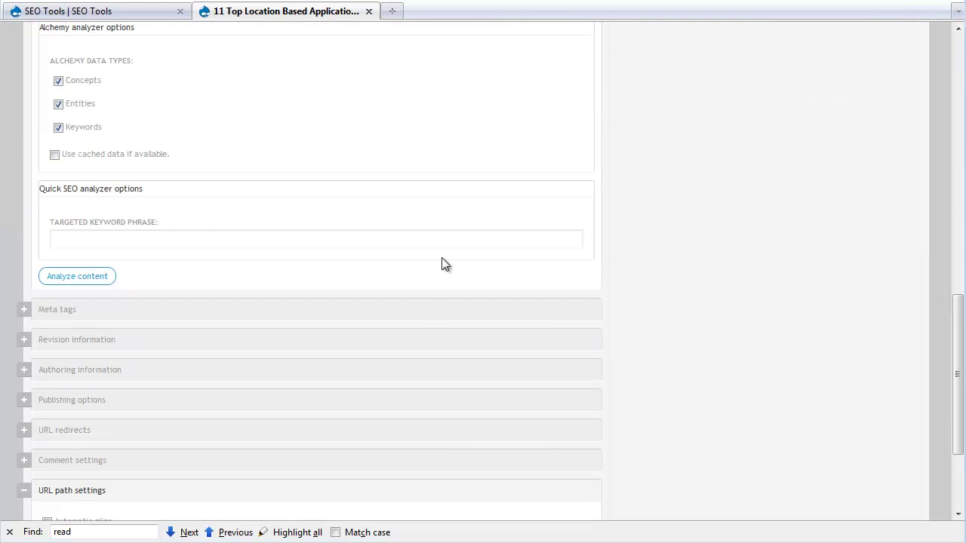
scroll(441, 251, "up", 3)
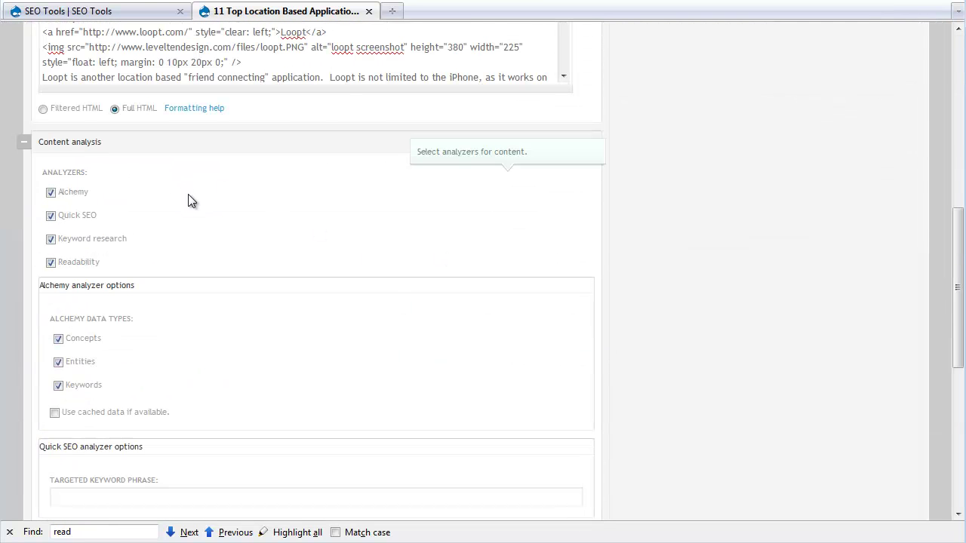
scroll(188, 194, "down", 2)
left_click(80, 323)
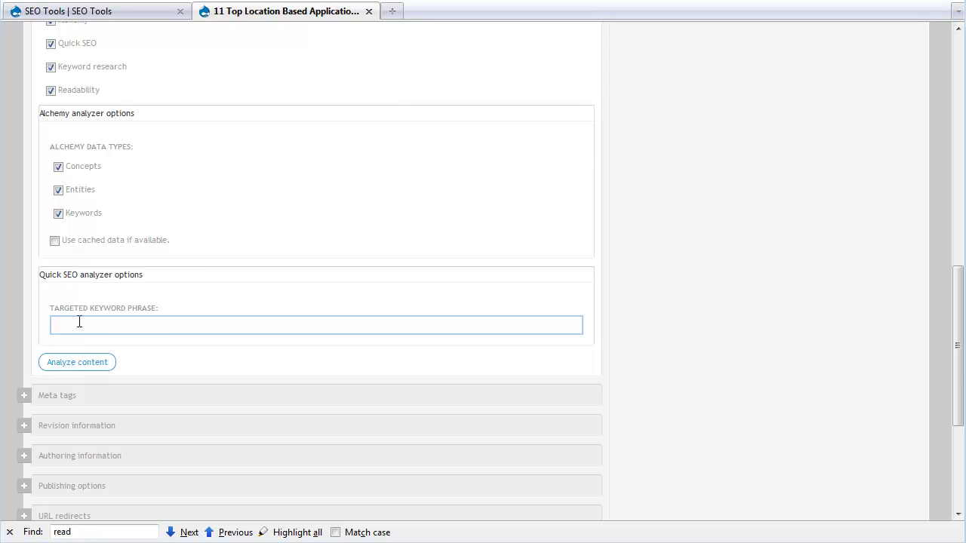
type("location based apps")
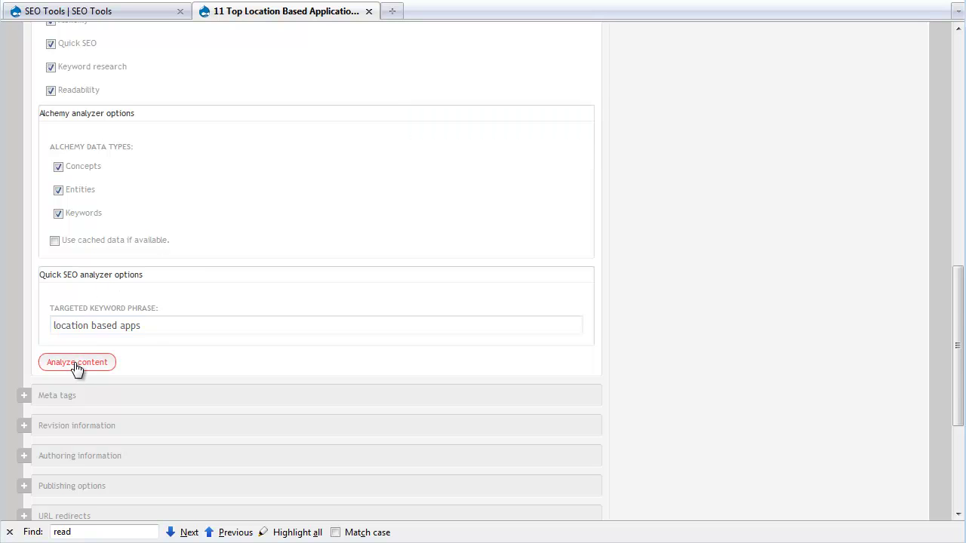
left_click(75, 363)
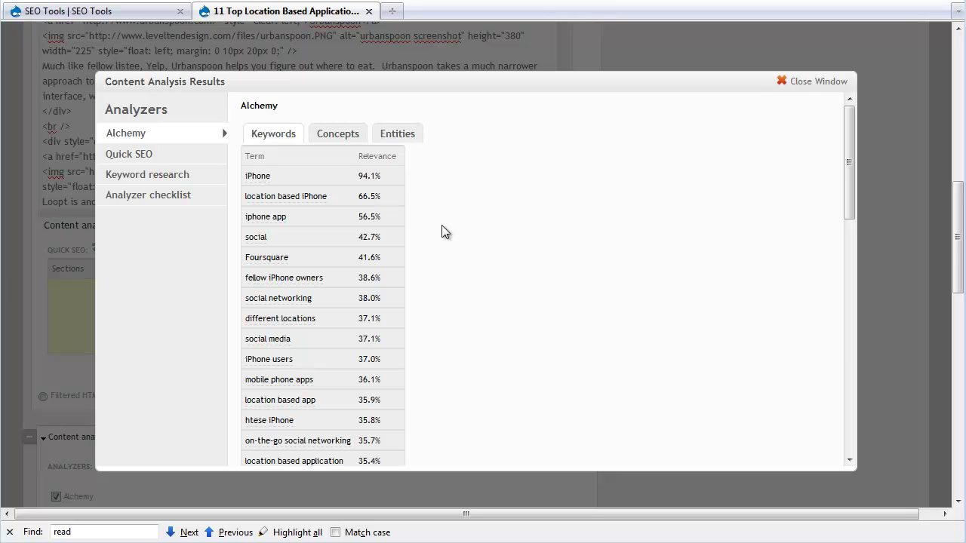
Step: Research the Alchemy term "location based iPhone", review the Quick SEO report and close the analysis results
mouse_move(270, 199)
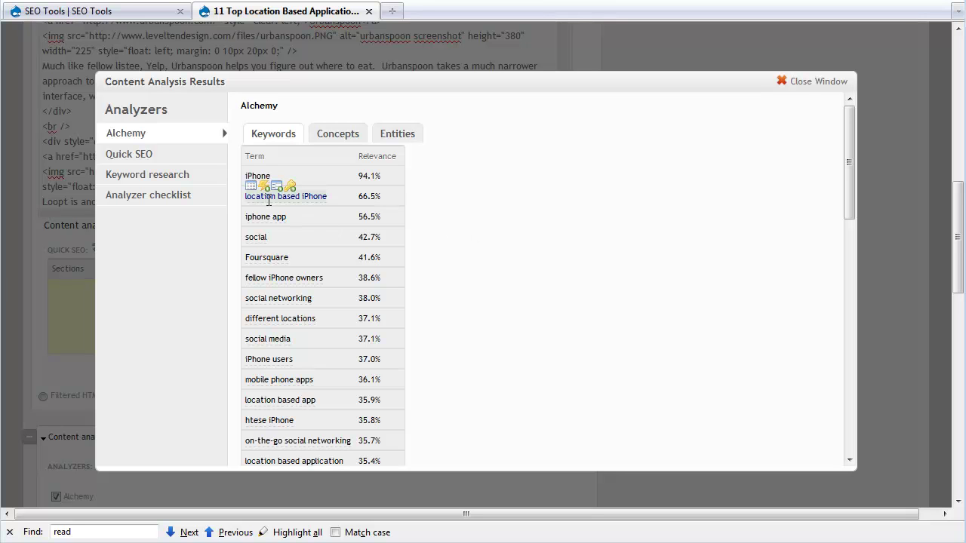
left_click(252, 186)
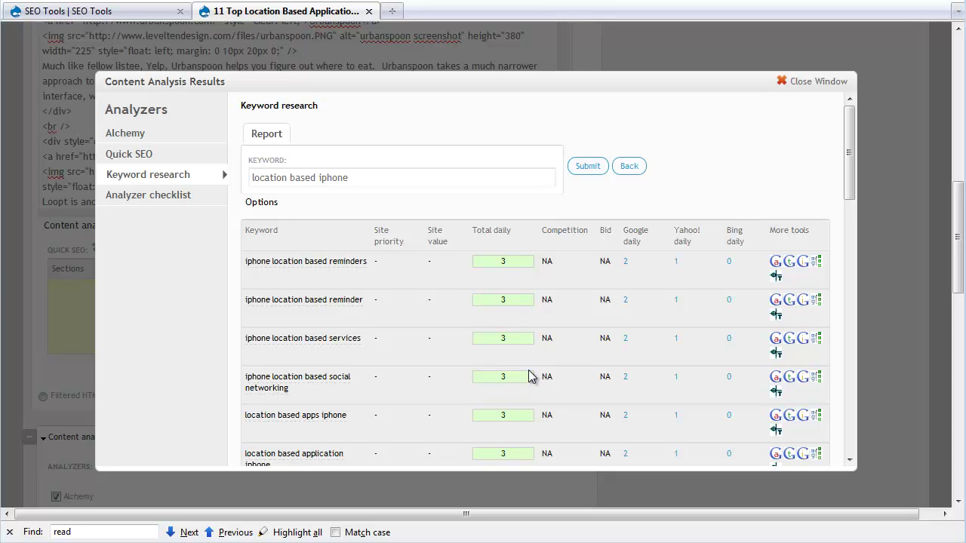
left_click(127, 134)
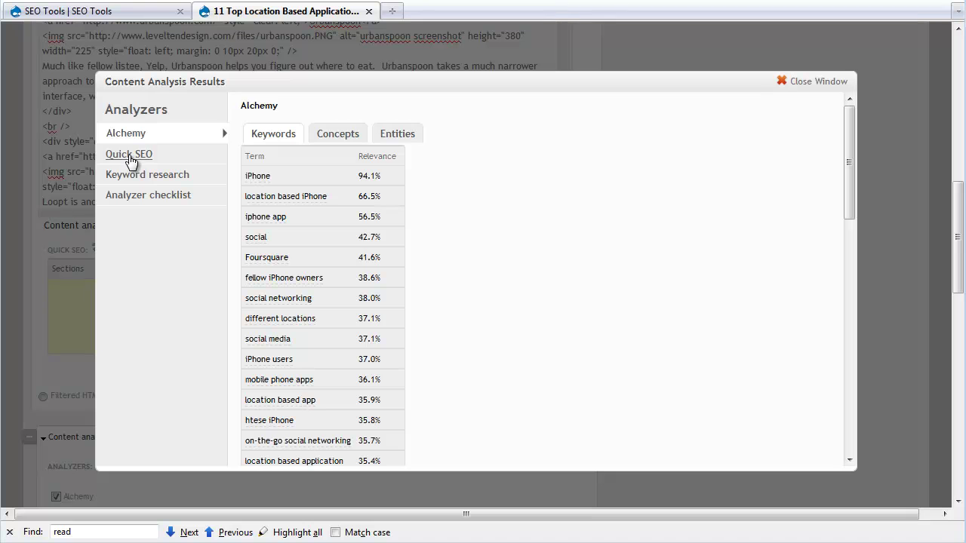
left_click(129, 156)
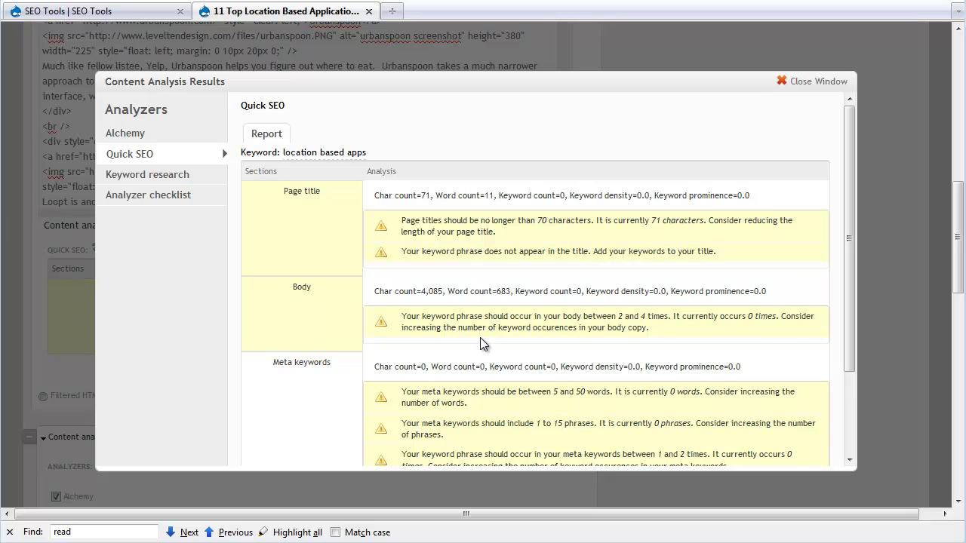
left_click(796, 86)
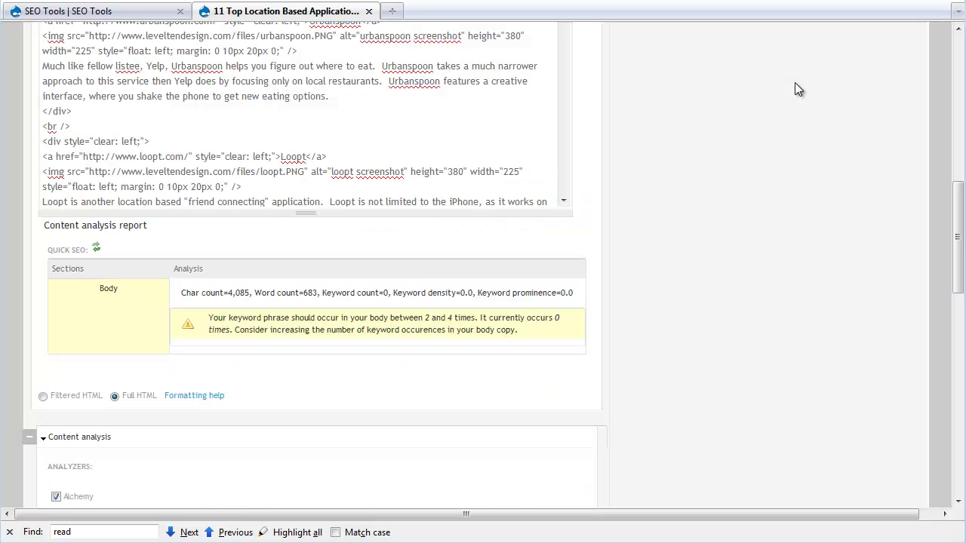
Step: Change the blog entry's page title to "11 Top Location Based Apps (applications) for Your iPhone or Mobile"
scroll(558, 215, "up", 10)
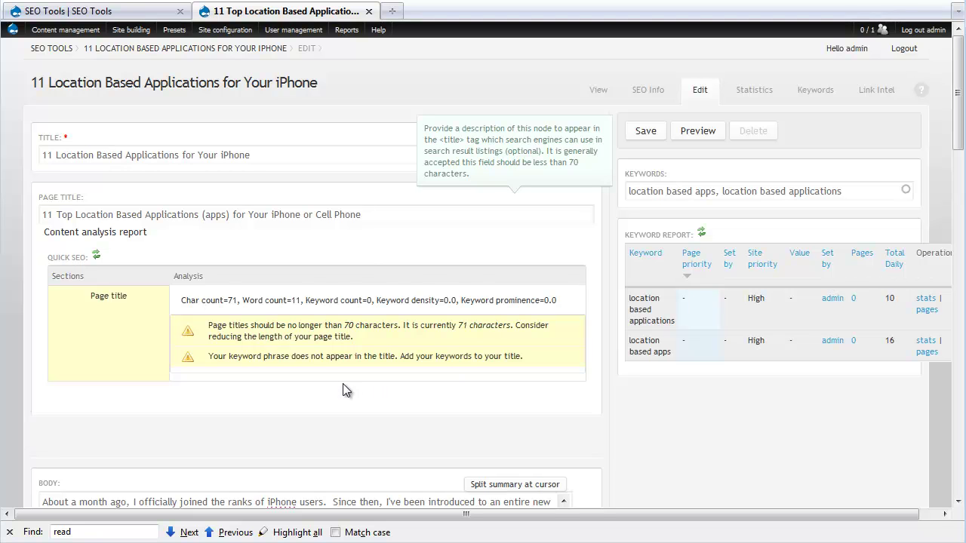
left_click(371, 215)
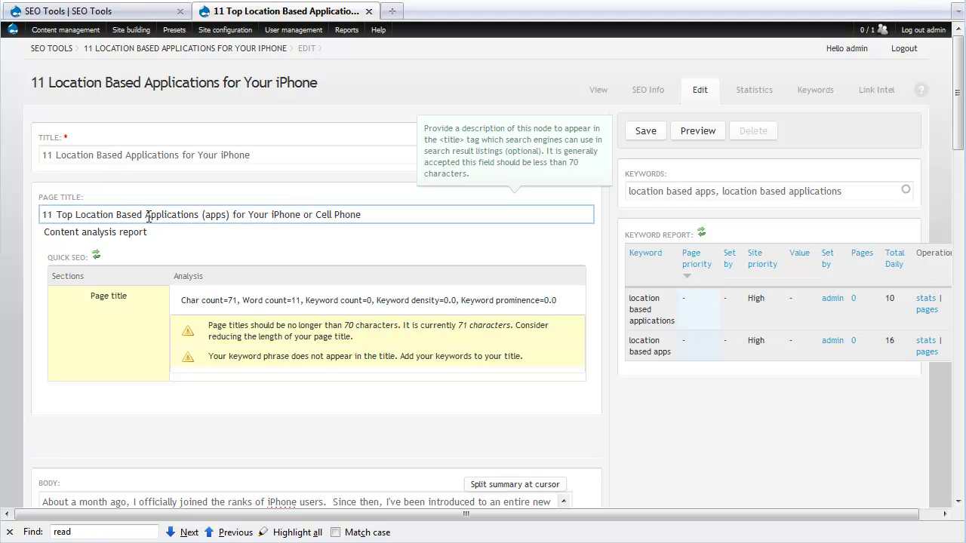
left_click_drag(194, 214, 158, 218)
type("p")
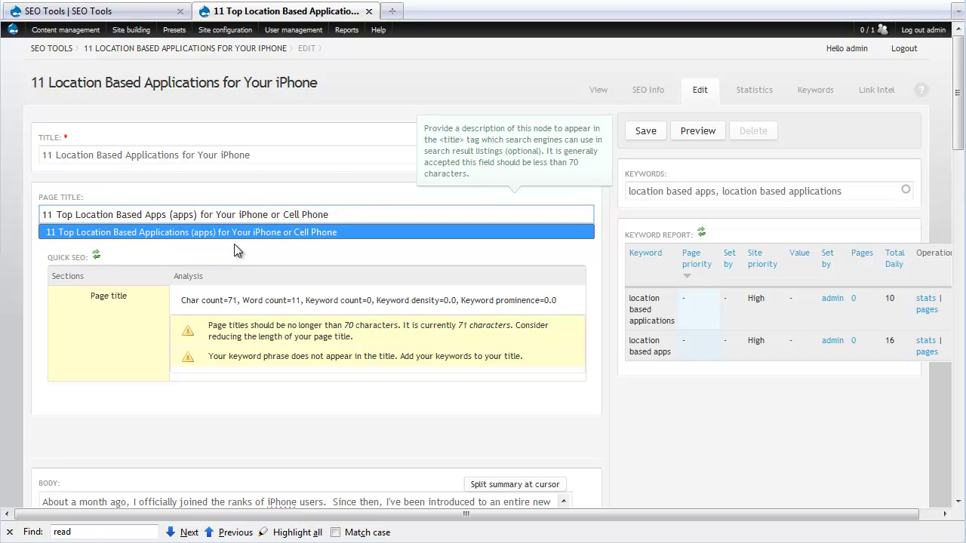
key("Right")
key("Right")
key("Right")
key("Right")
key("Right")
key("Right")
key("Right")
key("BackSpace")
key("BackSpace")
key("BackSpace")
type("ppli")
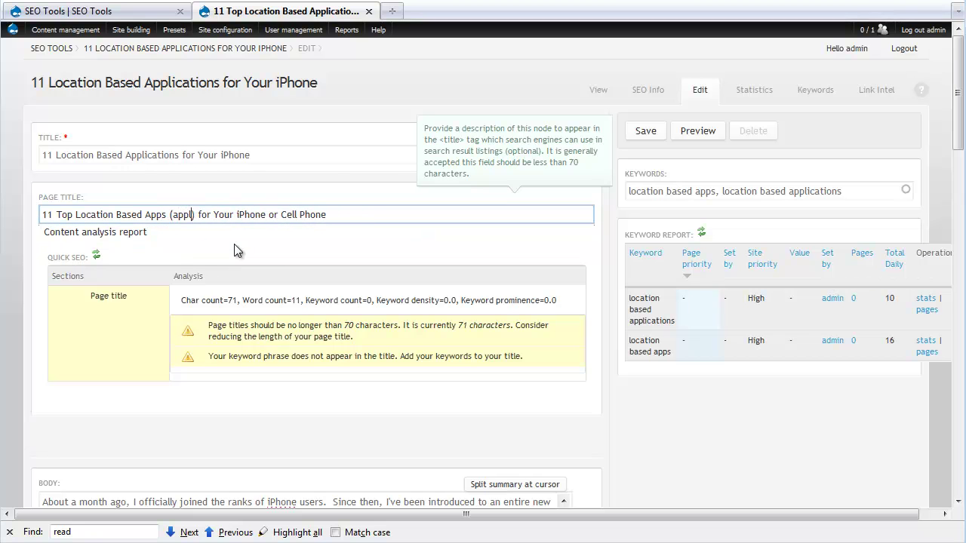
type("cations")
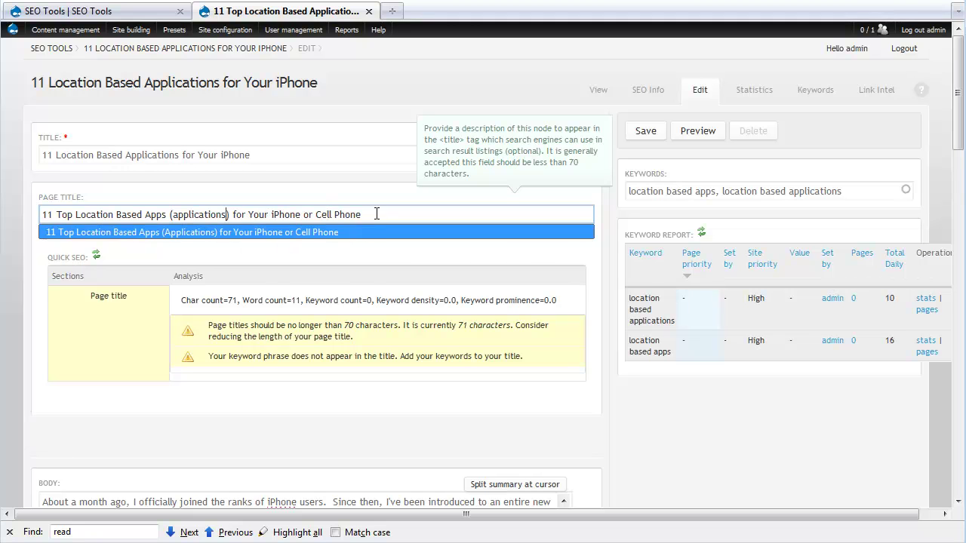
left_click_drag(376, 214, 315, 215)
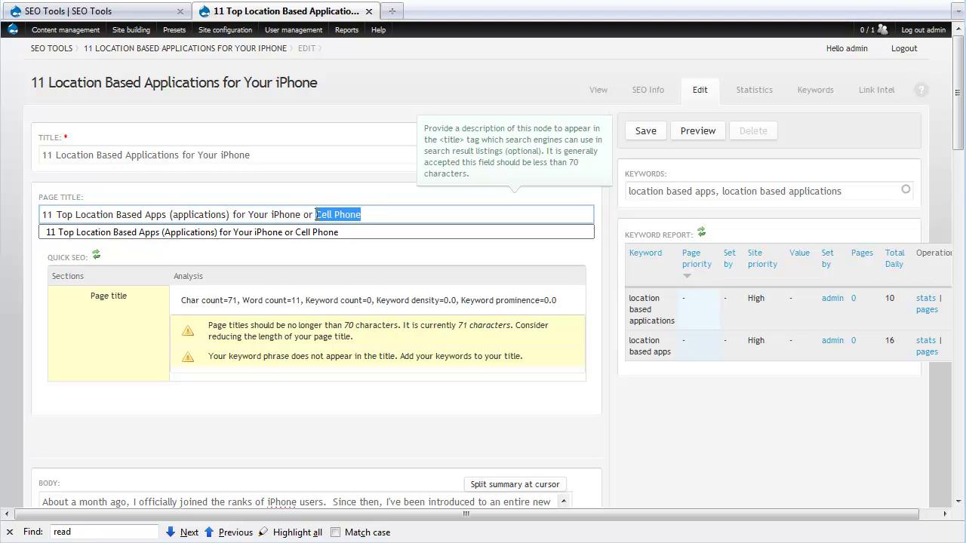
type("Mobile")
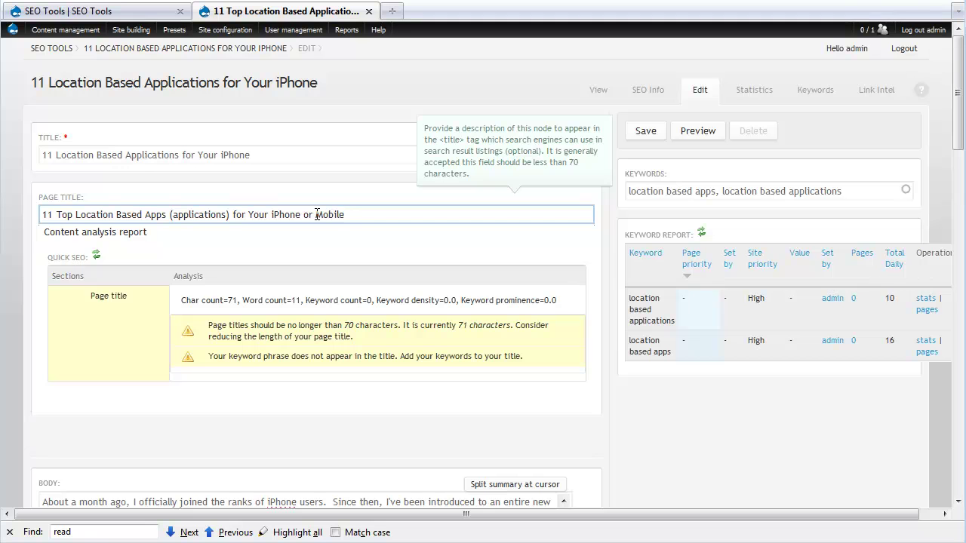
Step: Rerun the Quick SEO analysis for the page title and save the blog entry
left_click(95, 257)
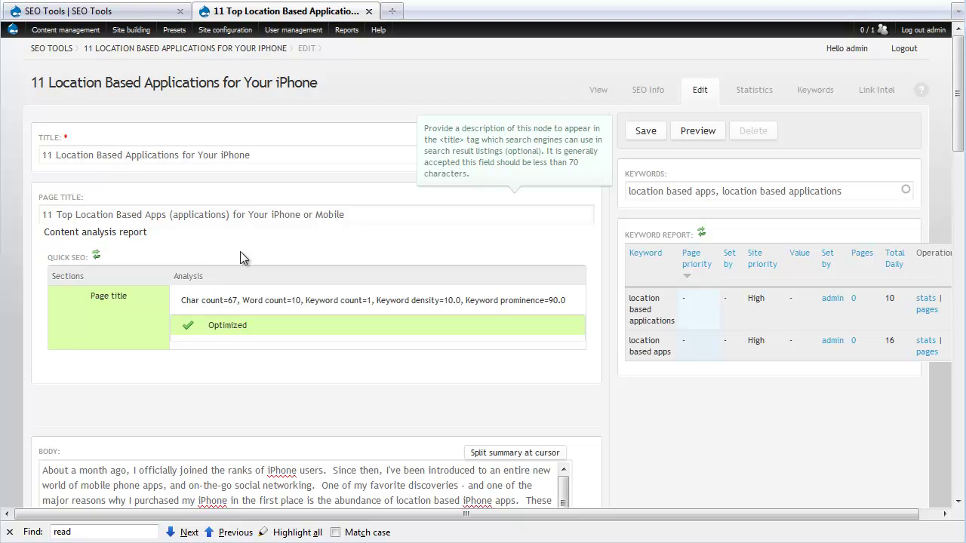
left_click(647, 132)
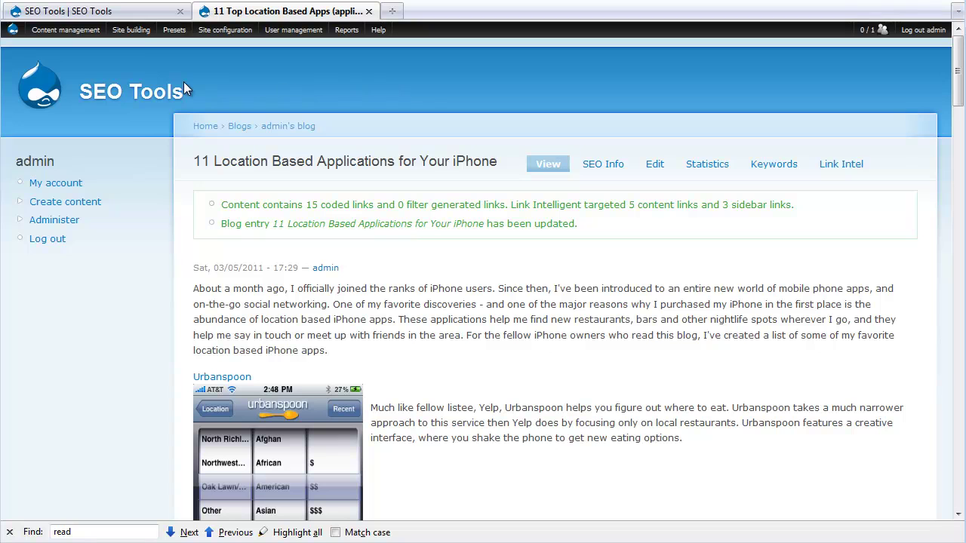
Step: Open the site keywords list under keyword research and view the pages assigned to "location based apps"
mouse_move(65, 30)
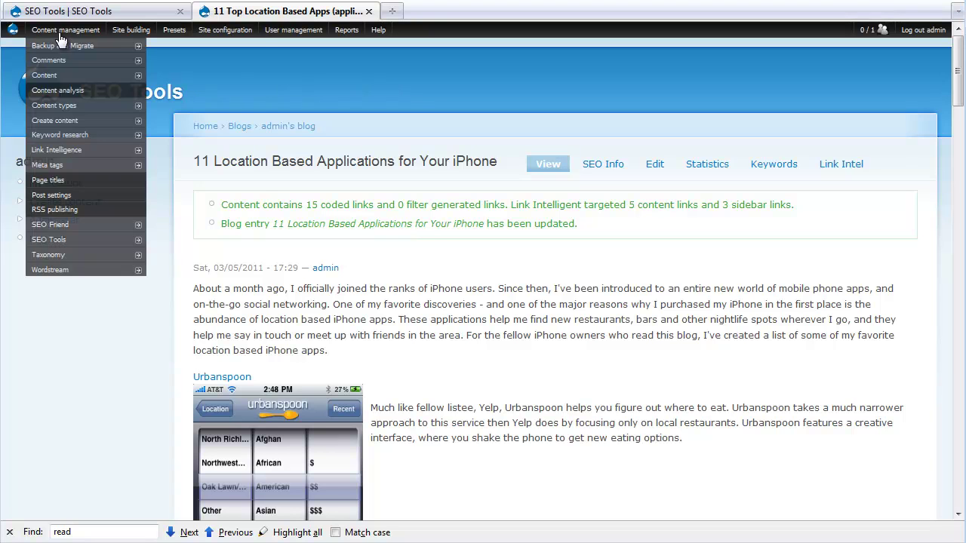
mouse_move(45, 122)
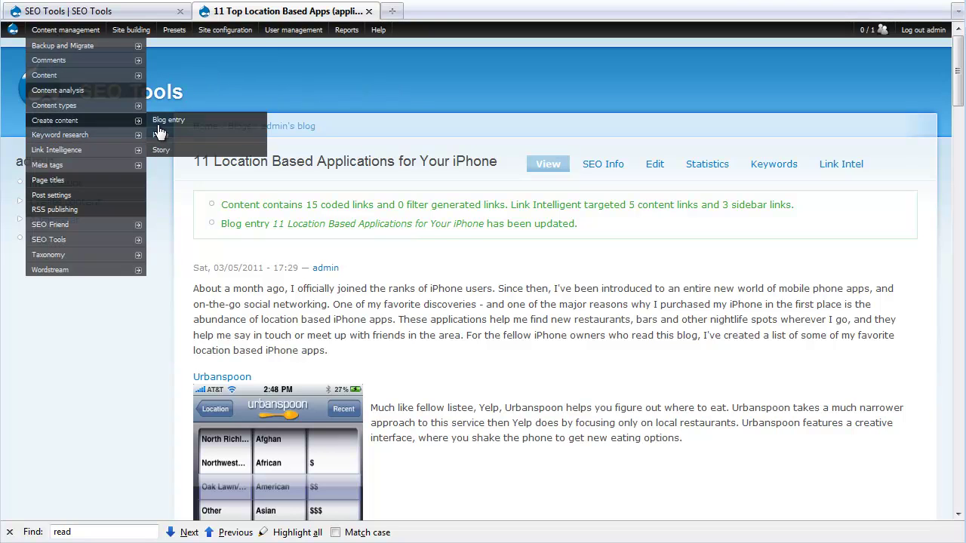
mouse_move(172, 135)
left_click(302, 152)
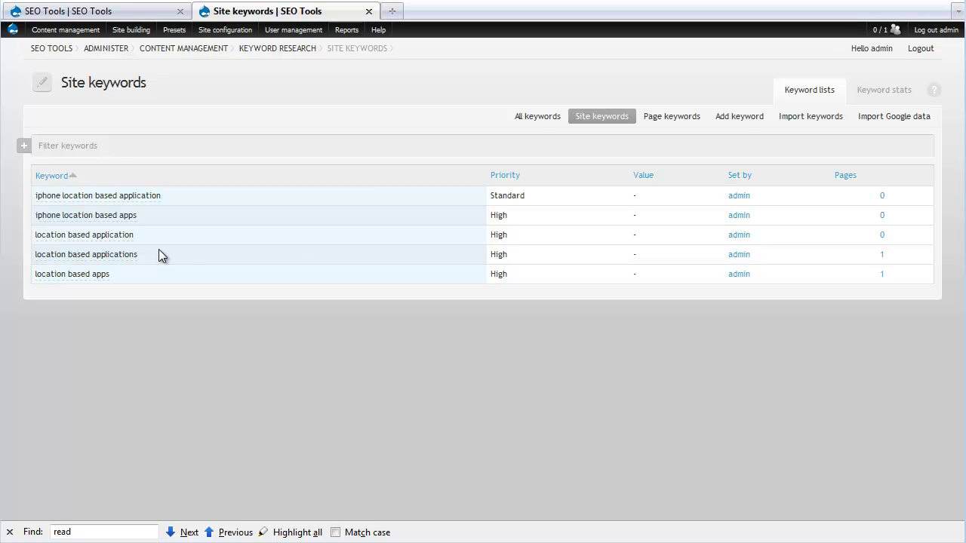
left_click(882, 276)
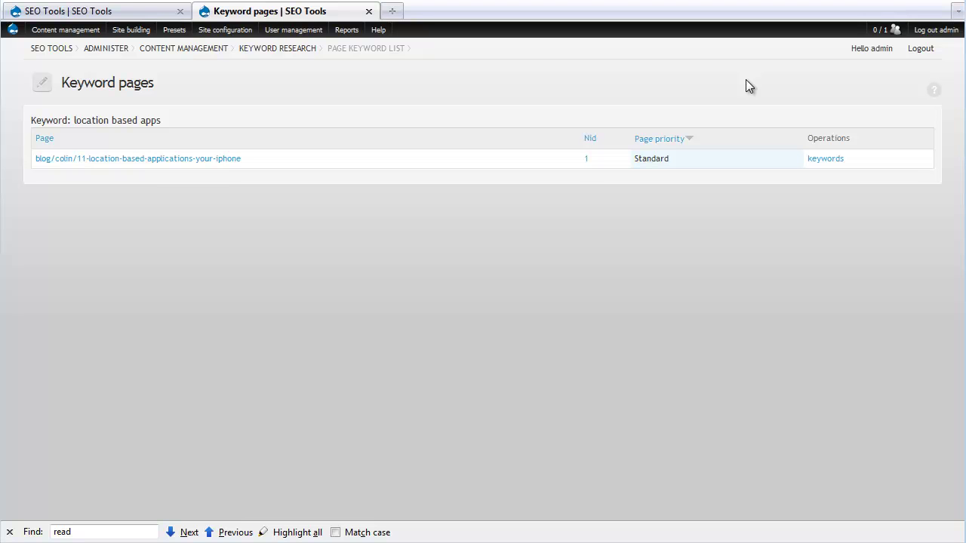
Step: Search Google for "location based apps" in a new tab, and check that keyword's visits and priority in the SEO Tools report
left_click(391, 10)
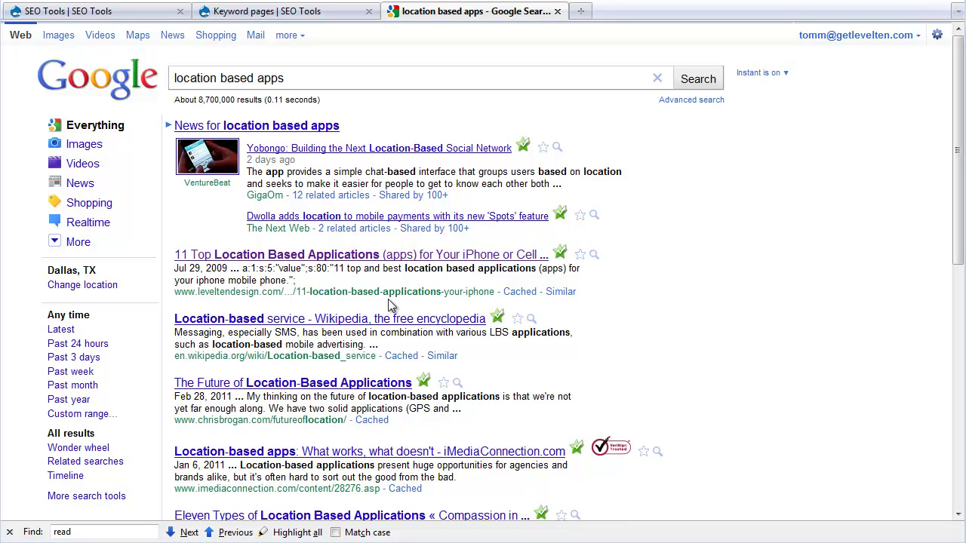
left_click(125, 11)
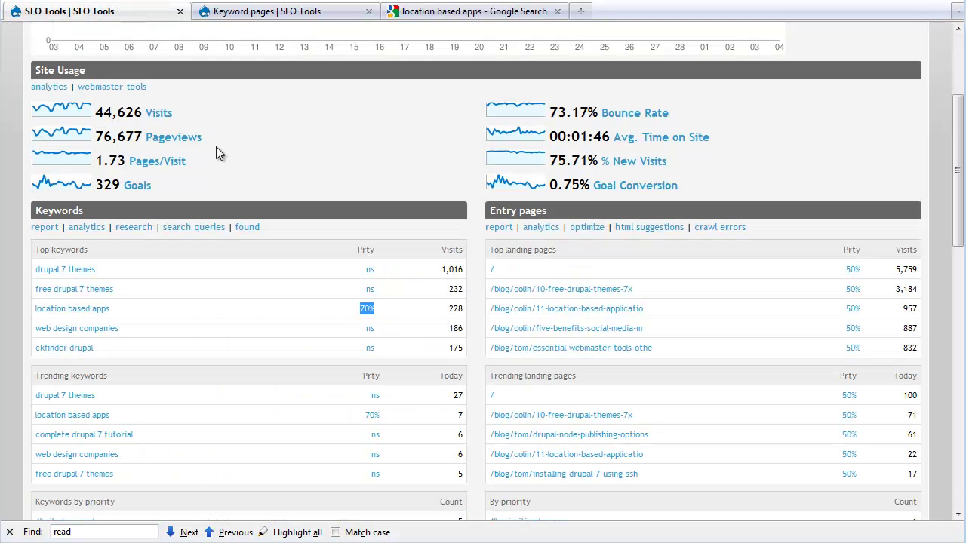
left_click(295, 211)
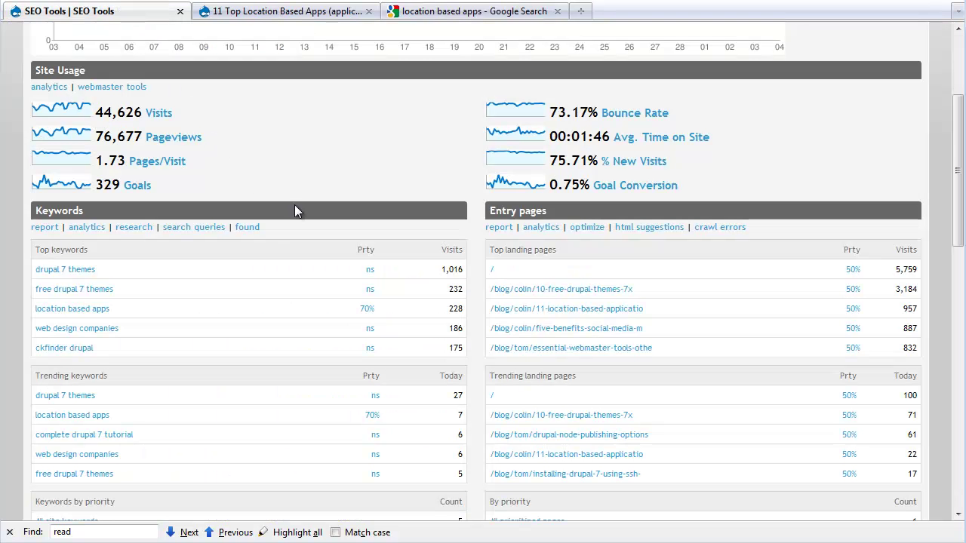
double_click(455, 309)
left_click_drag(386, 315, 363, 315)
Step: Open the entry pages analytics in Google Analytics and review the content detail for /blog/colin/11-location-based-applications-your-iphone
middle_click(529, 315)
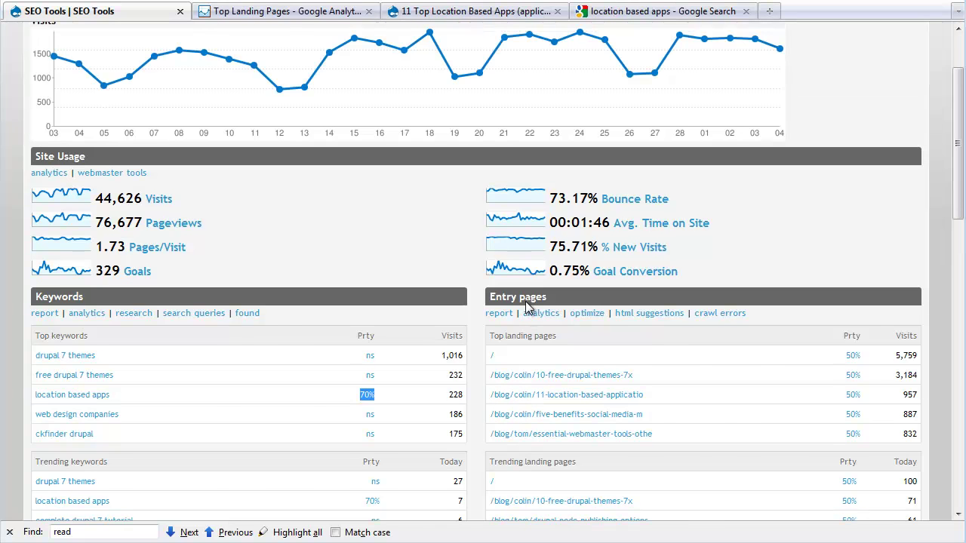
left_click(362, 14)
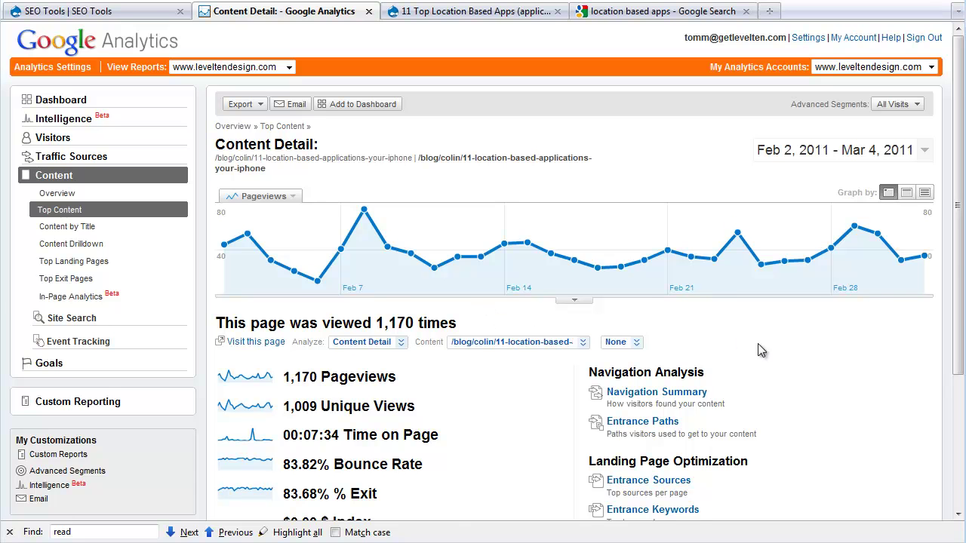
scroll(804, 351, "down", 5)
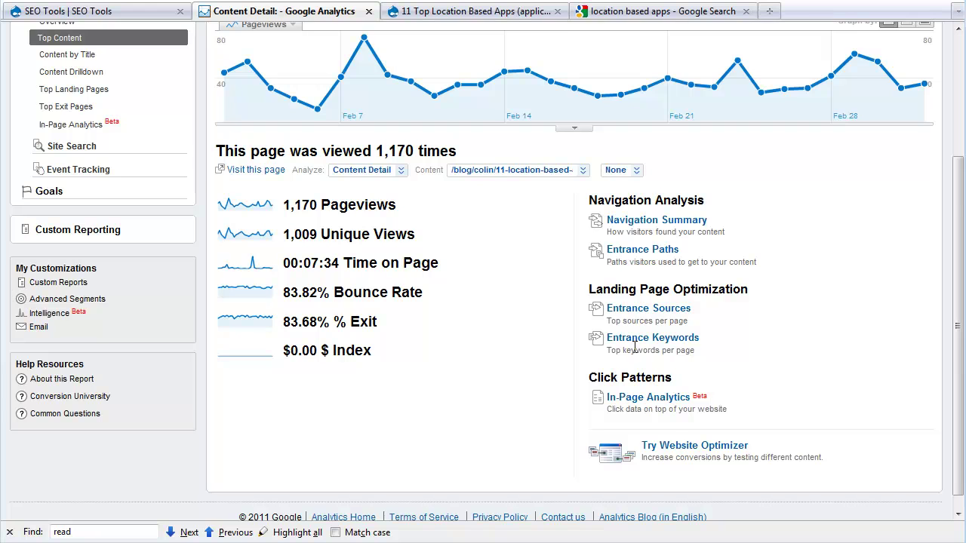